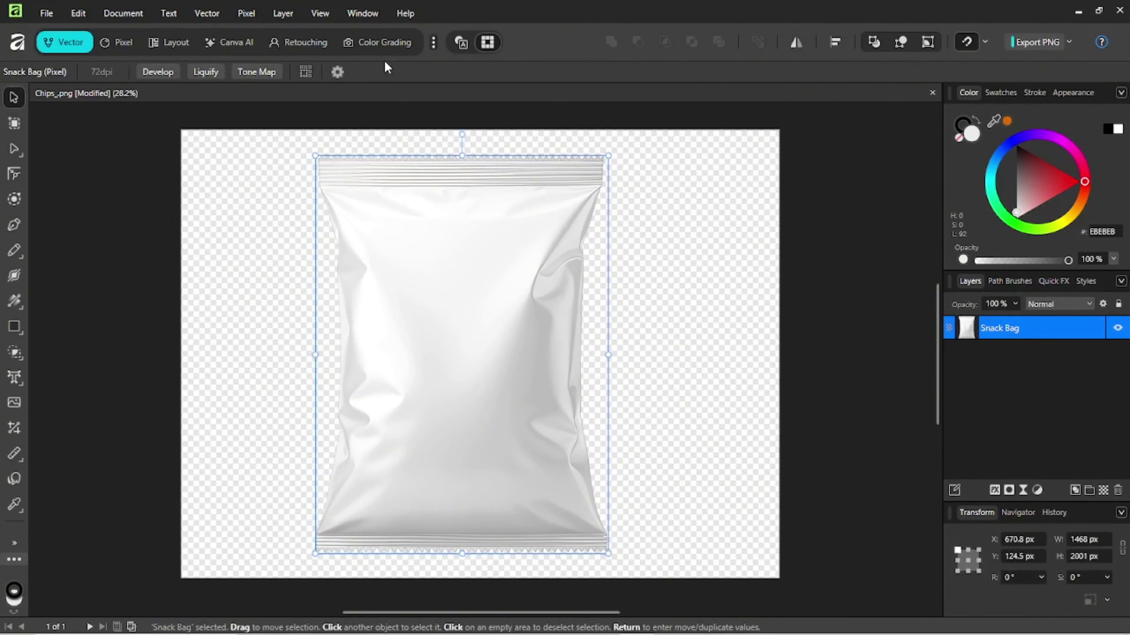
Step: Add a new fill layer and move it beneath the Snack Bag layer as the background
left_click(246, 13)
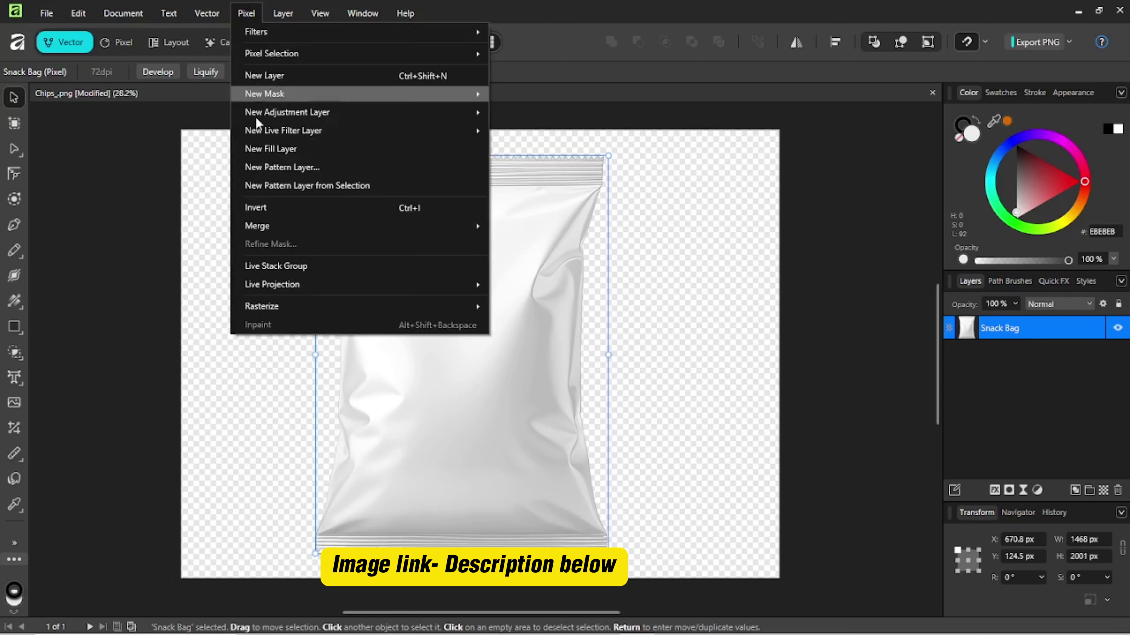
left_click(268, 150)
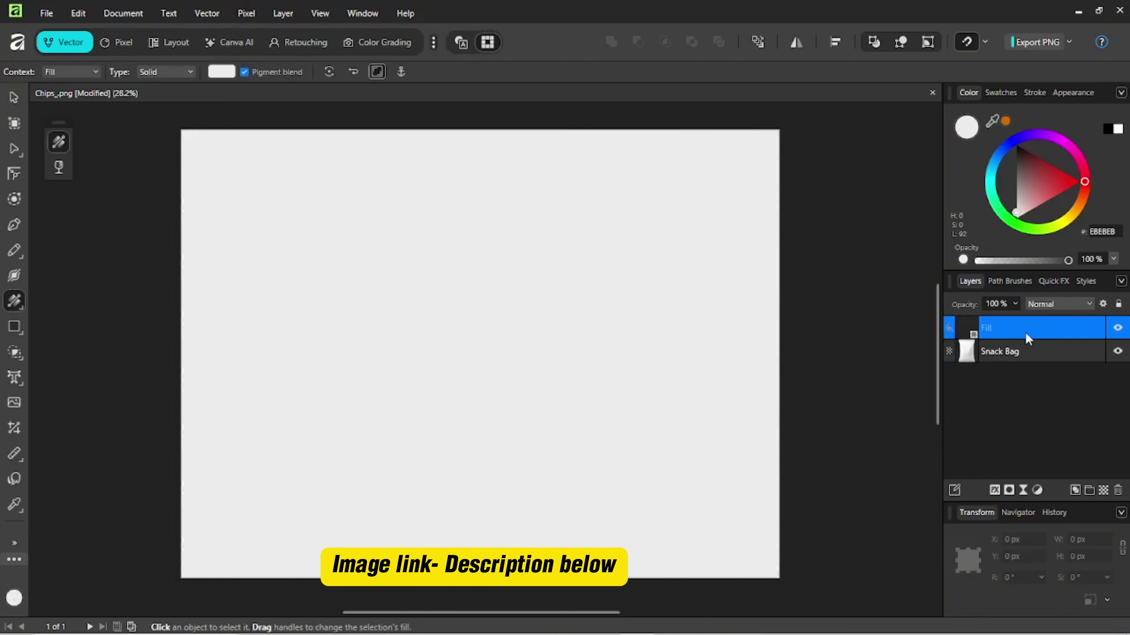
left_click_drag(1027, 338, 1023, 373)
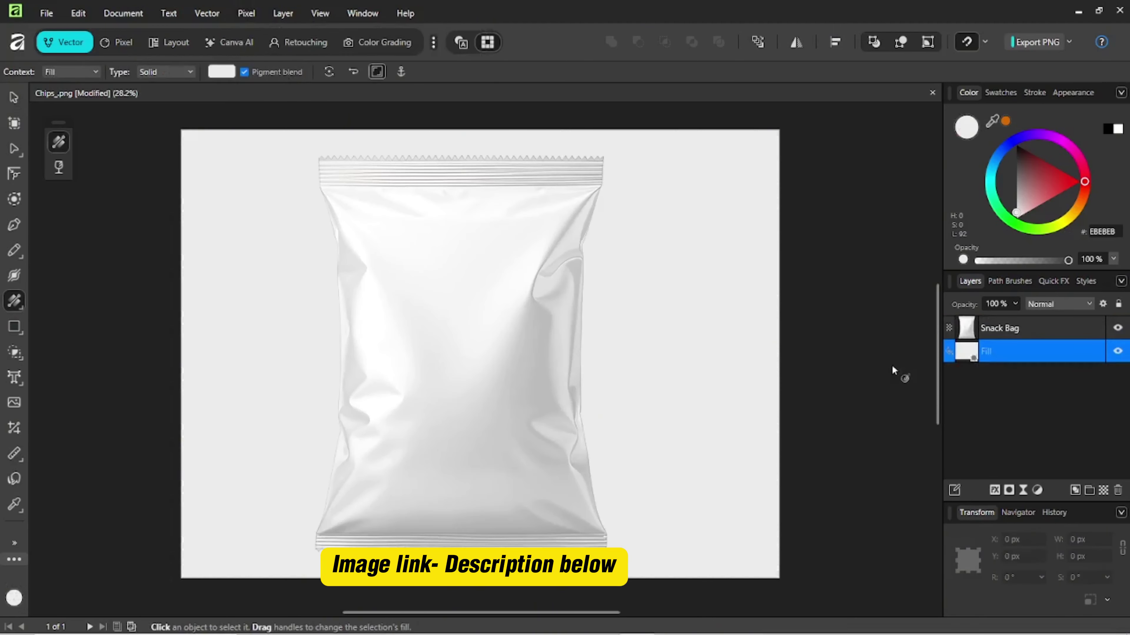
Step: Apply a vertical linear gradient to the background fill, running from the canvas's upper edge to its lower edge
left_click(15, 98)
left_click(15, 301)
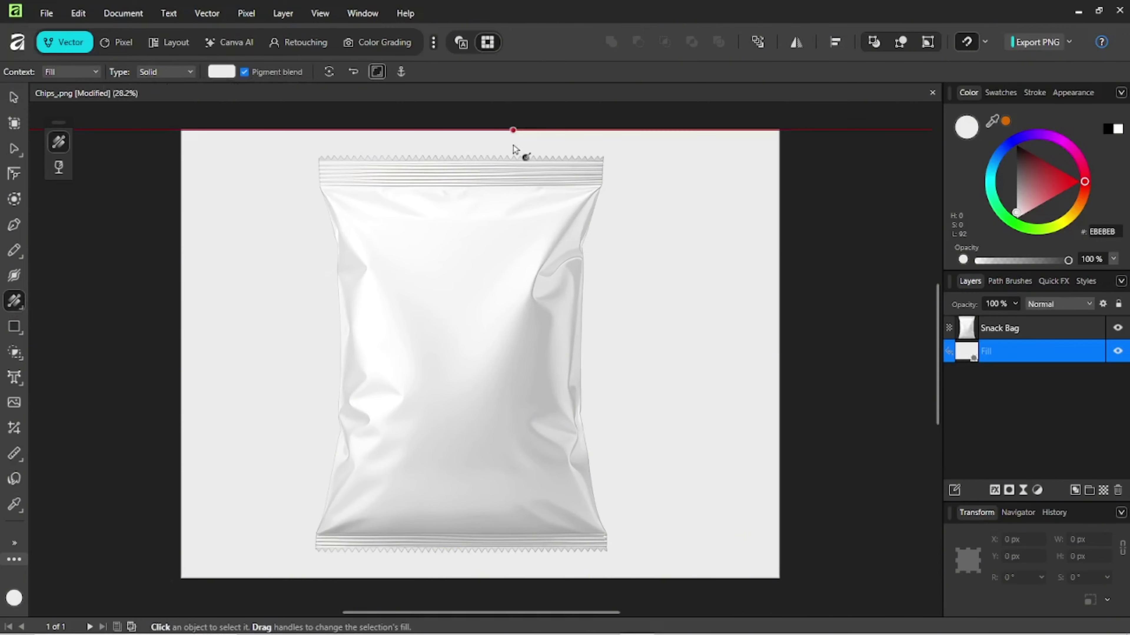
left_click_drag(512, 130, 507, 320)
left_click_drag(530, 556, 529, 587)
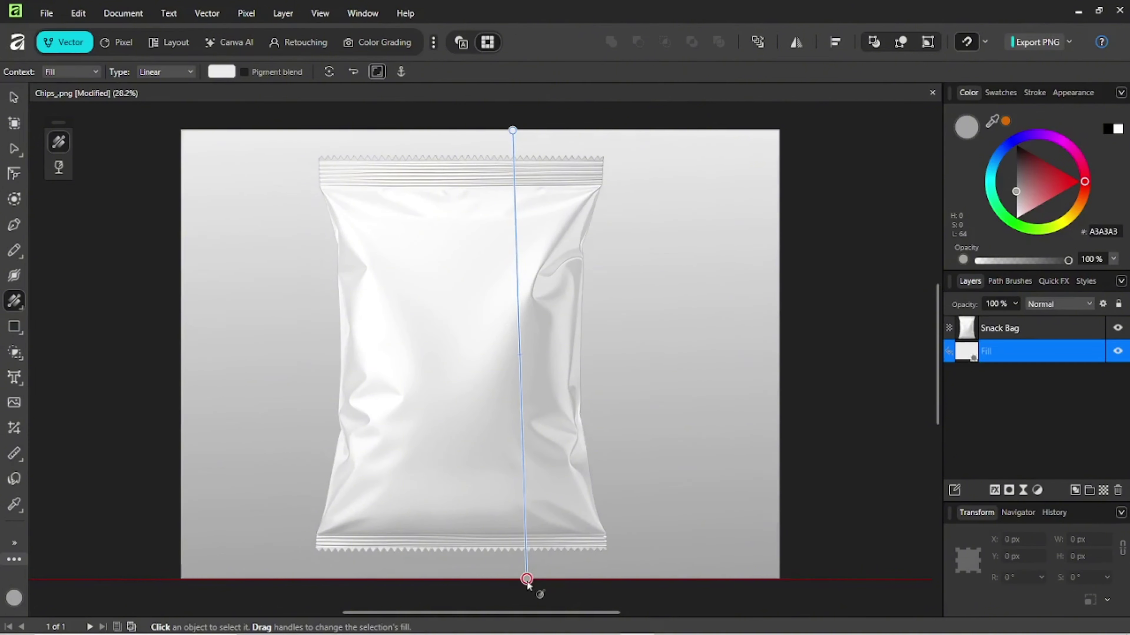
Step: Set both end stops of the background gradient to dark navy 000423
left_click(222, 71)
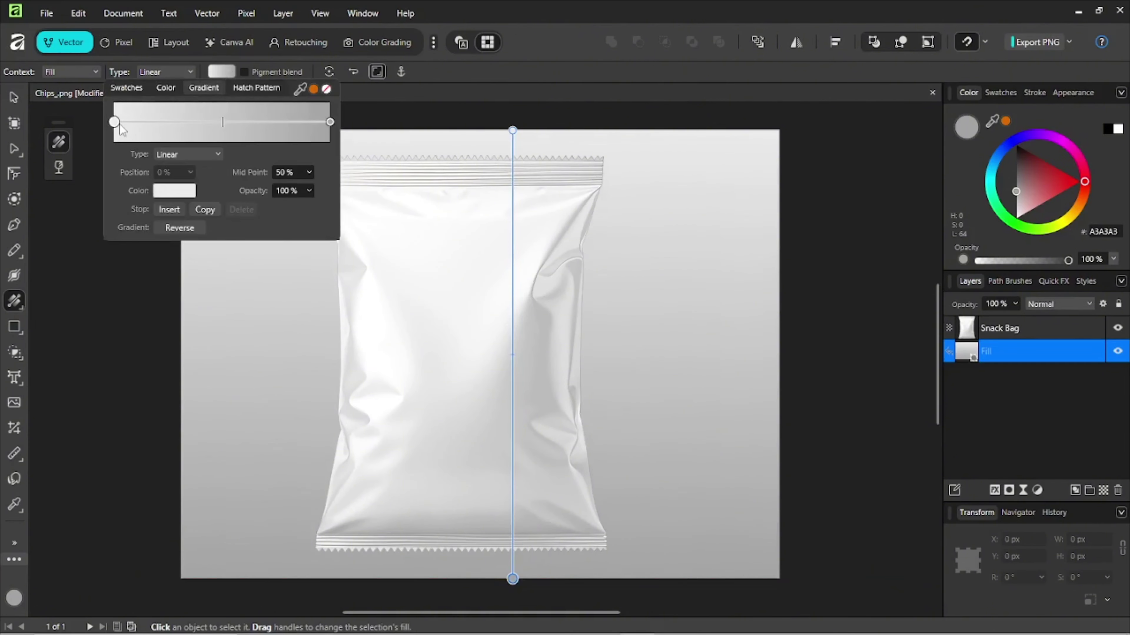
left_click(165, 192)
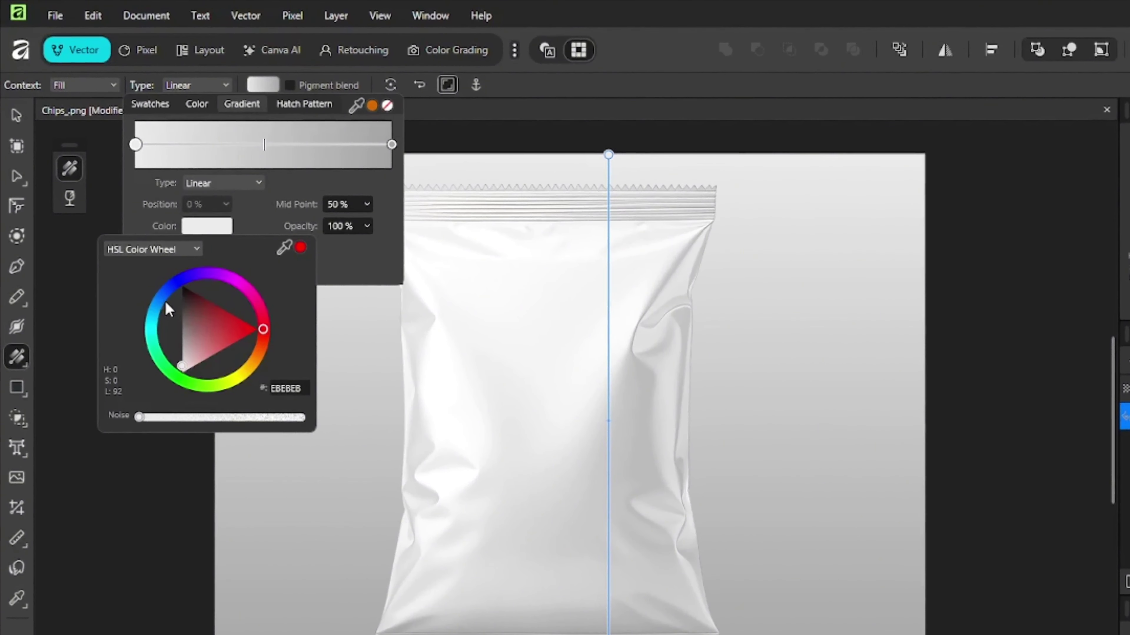
left_click(177, 292)
left_click_drag(189, 331, 183, 378)
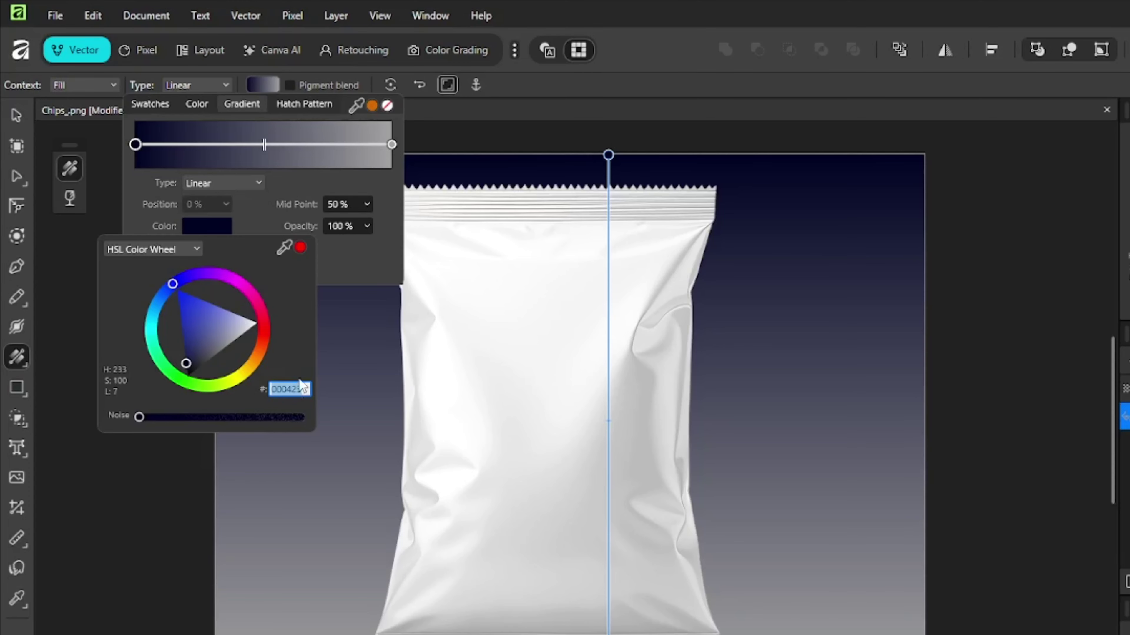
left_click(391, 144)
left_click(206, 226)
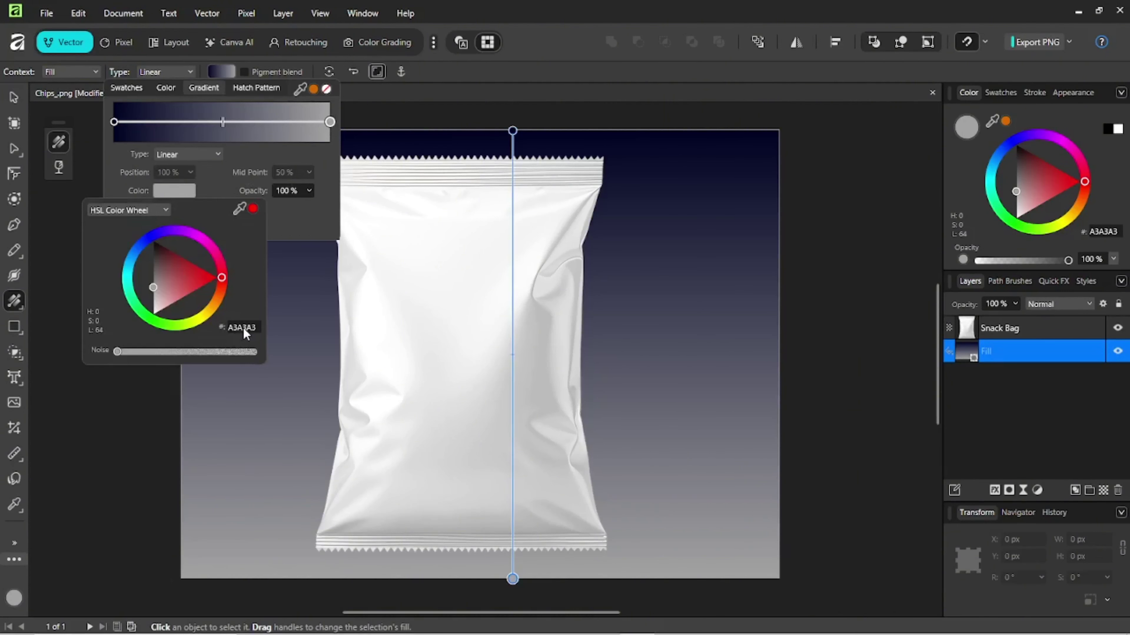
type("000423")
key("Return")
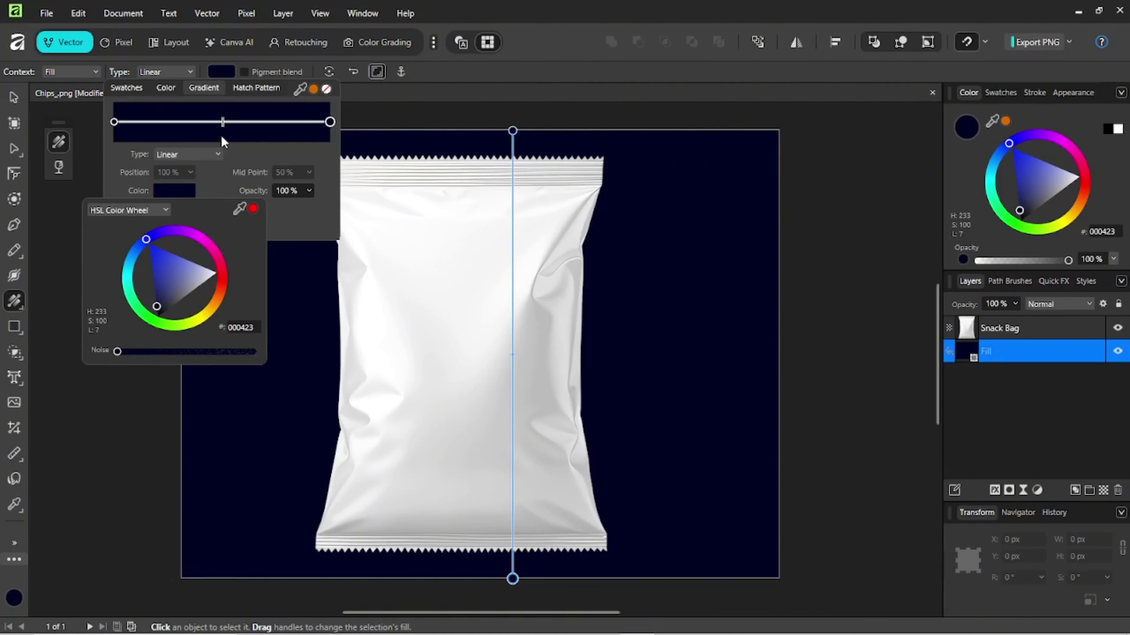
Step: Insert a stop at 37% in the background gradient and colour it blue 001084
left_click(195, 130)
left_click(174, 190)
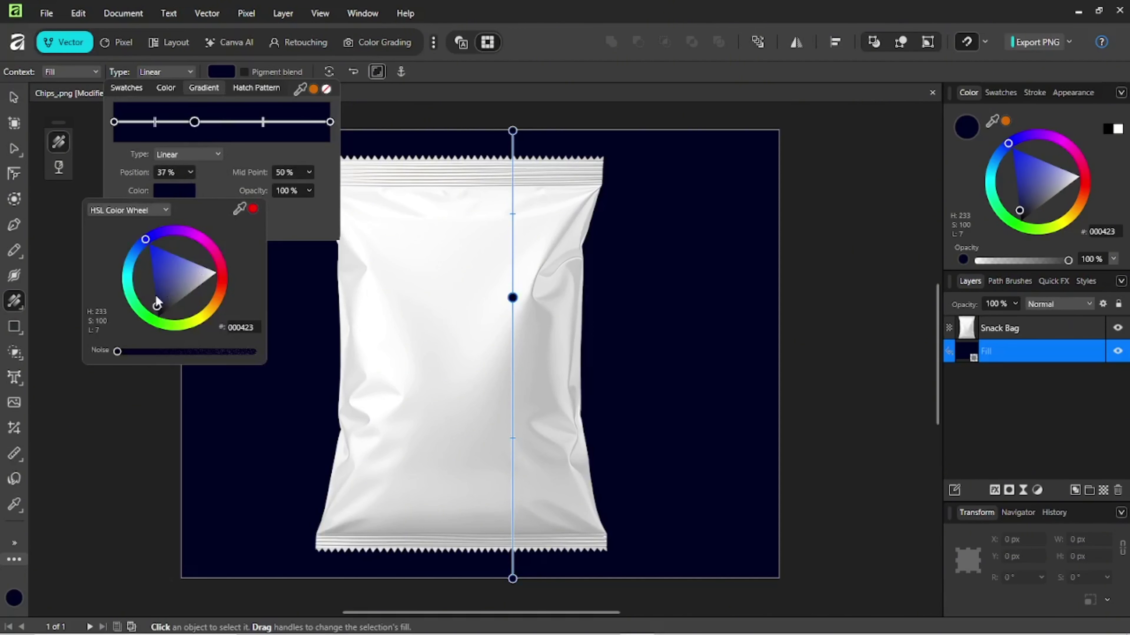
left_click_drag(155, 290, 153, 278)
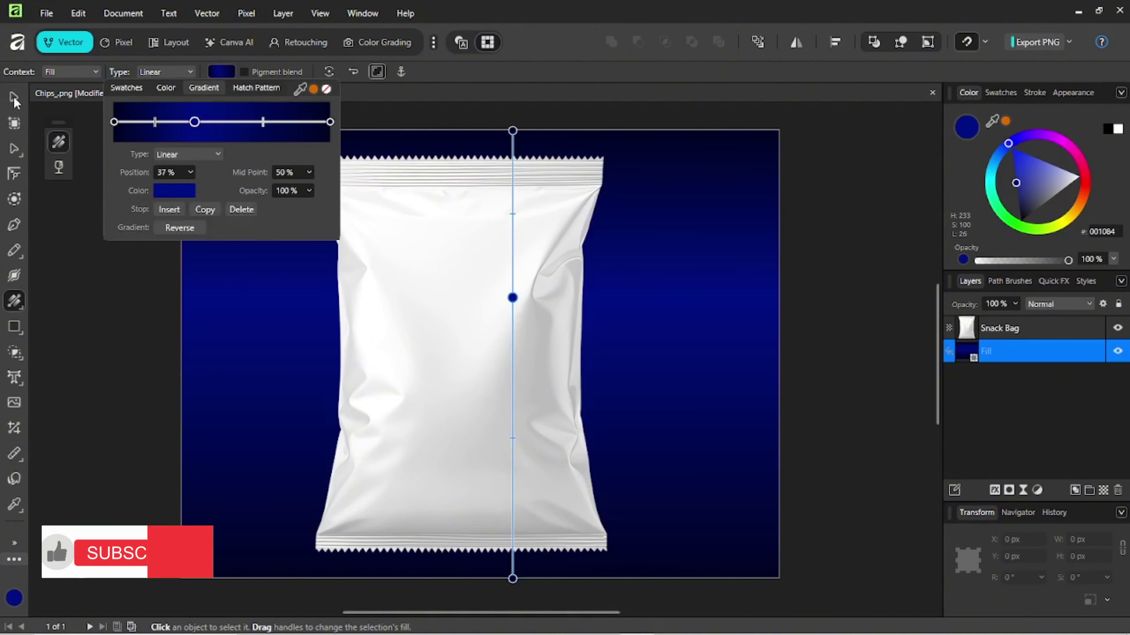
Step: Scale the snack bag to about 1320 × 1799 px and centre it horizontally on the canvas
key("v")
left_click(534, 409)
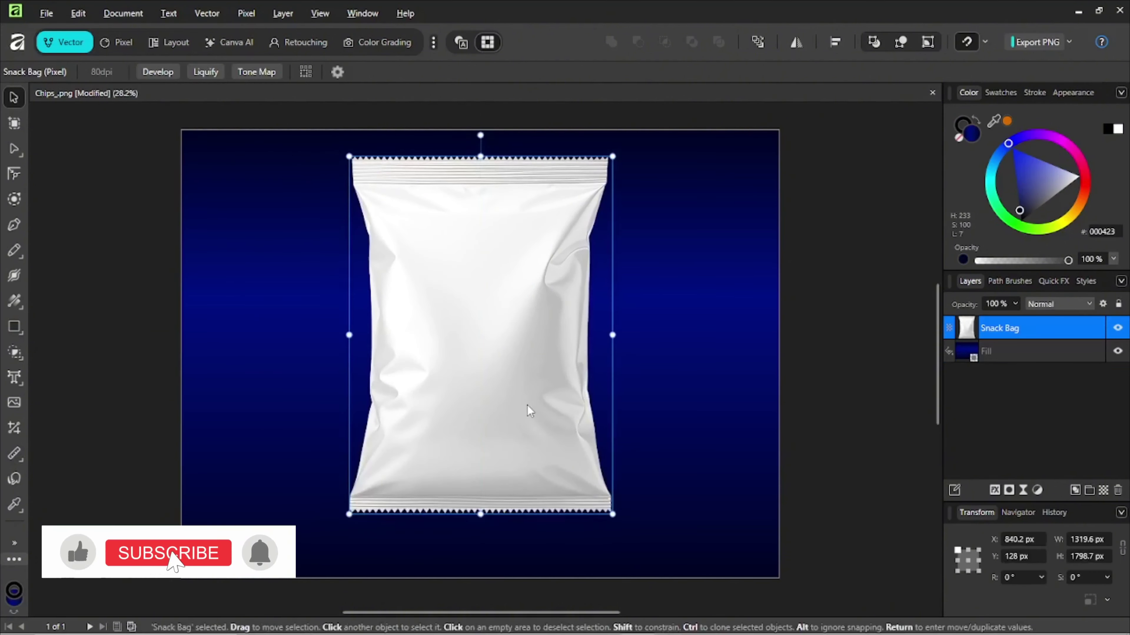
Step: Draw a trapezoid about 2303 × 236 px under the bag, with its shorter upper edge matched to the bag's base (points at 21% and 79%)
left_click(14, 327)
left_click(84, 193)
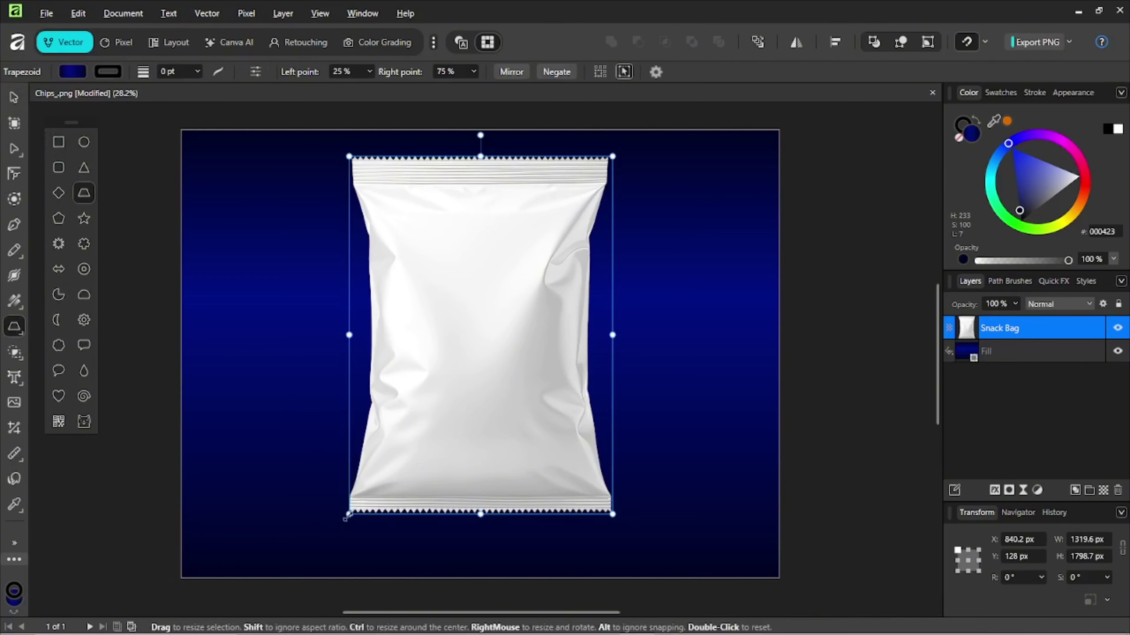
left_click_drag(333, 521, 703, 571)
left_click_drag(608, 521, 618, 521)
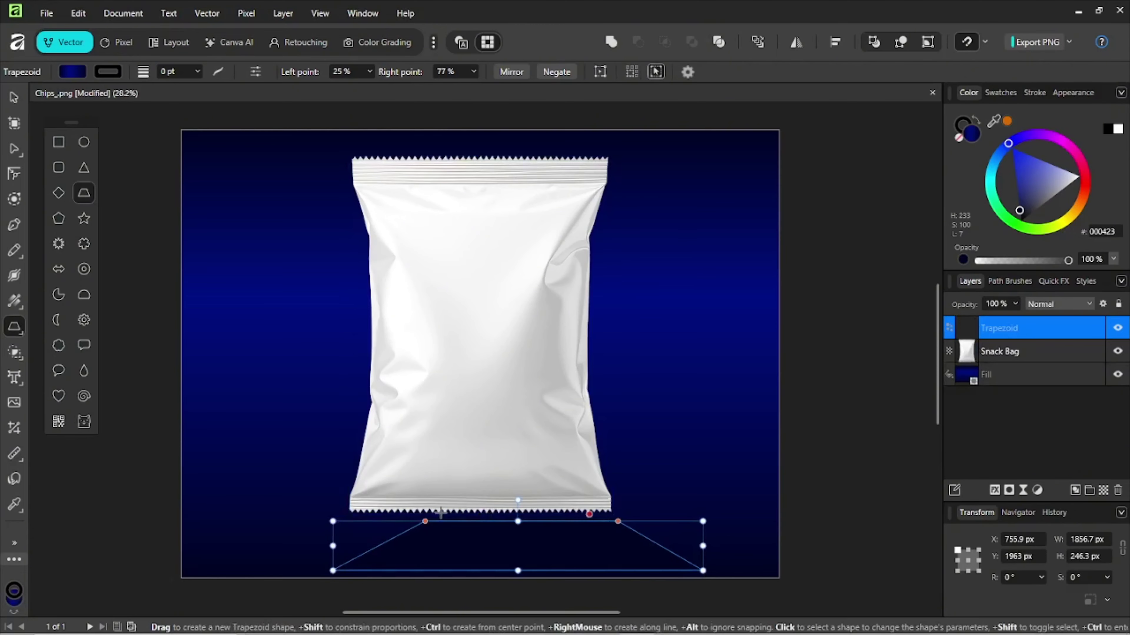
left_click_drag(358, 513, 351, 519)
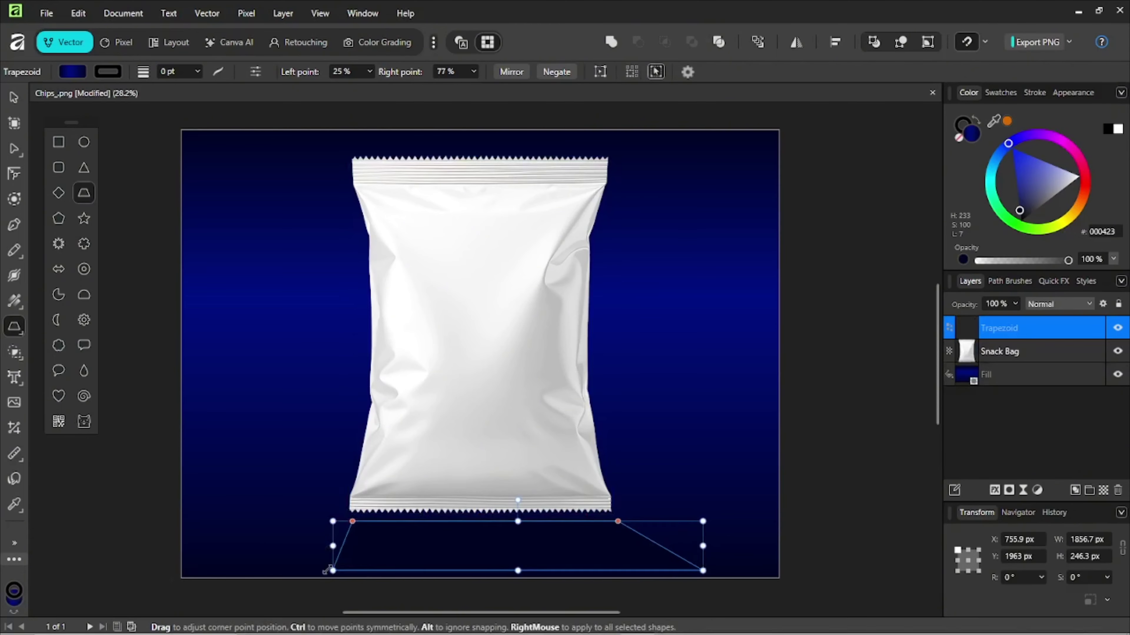
left_click_drag(333, 571, 356, 532)
left_click_drag(428, 532, 427, 514)
left_click_drag(615, 513, 613, 514)
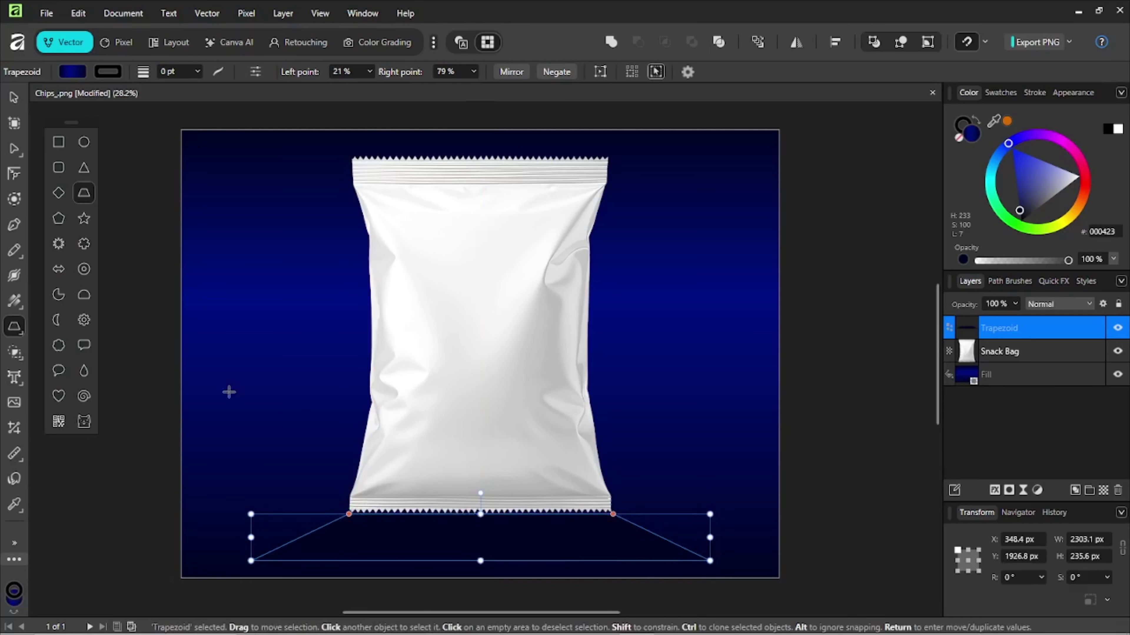
Step: Apply the blue linear gradient vertically across the trapezoid, from its lower edge to the bag's base, and deselect everything
left_click(14, 302)
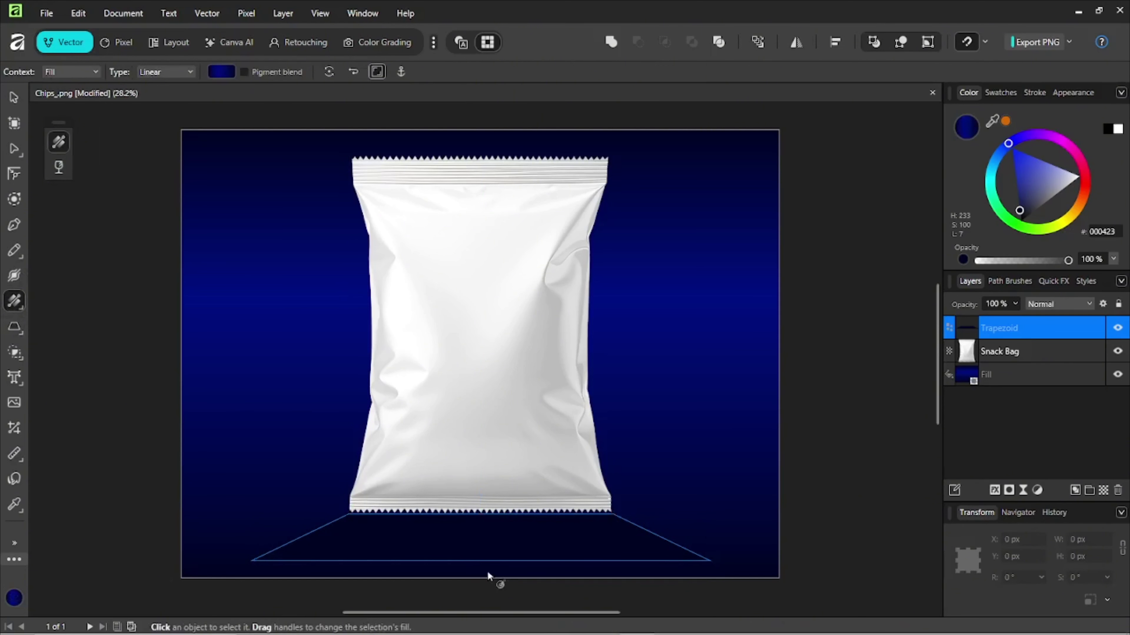
left_click_drag(486, 522, 481, 509)
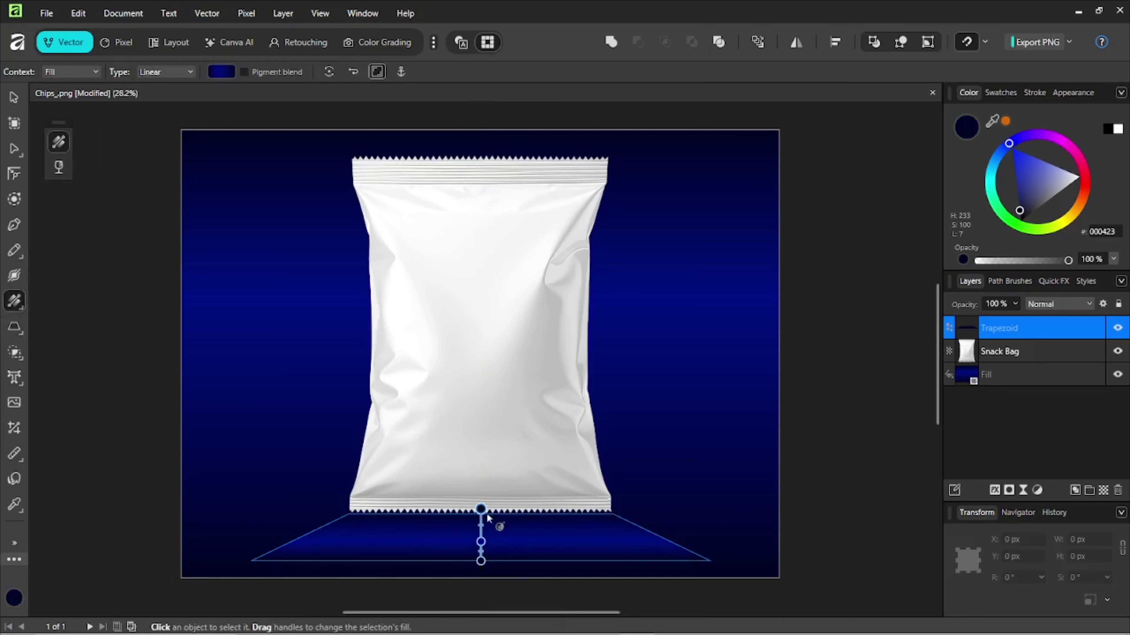
left_click(224, 73)
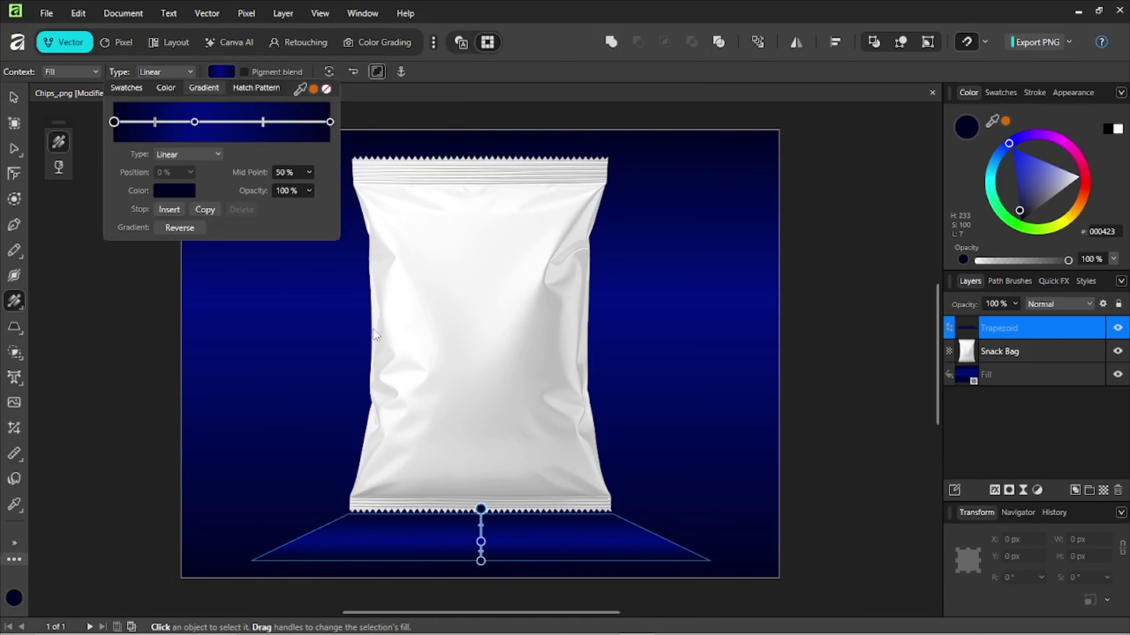
left_click(497, 402)
left_click(444, 386)
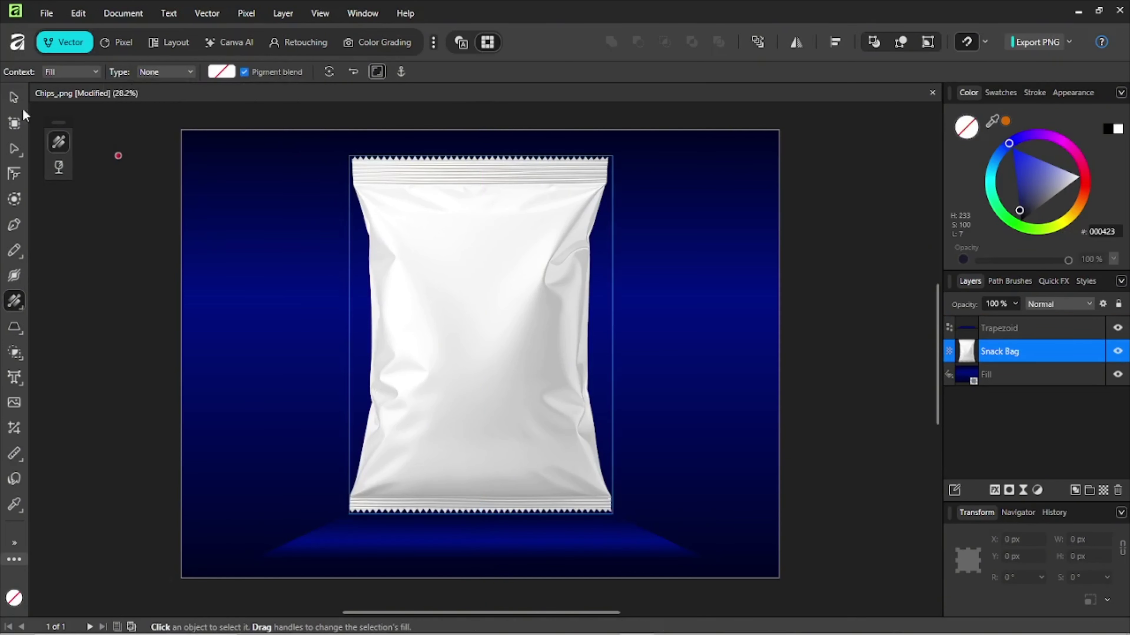
key("v")
key("ctrl+d")
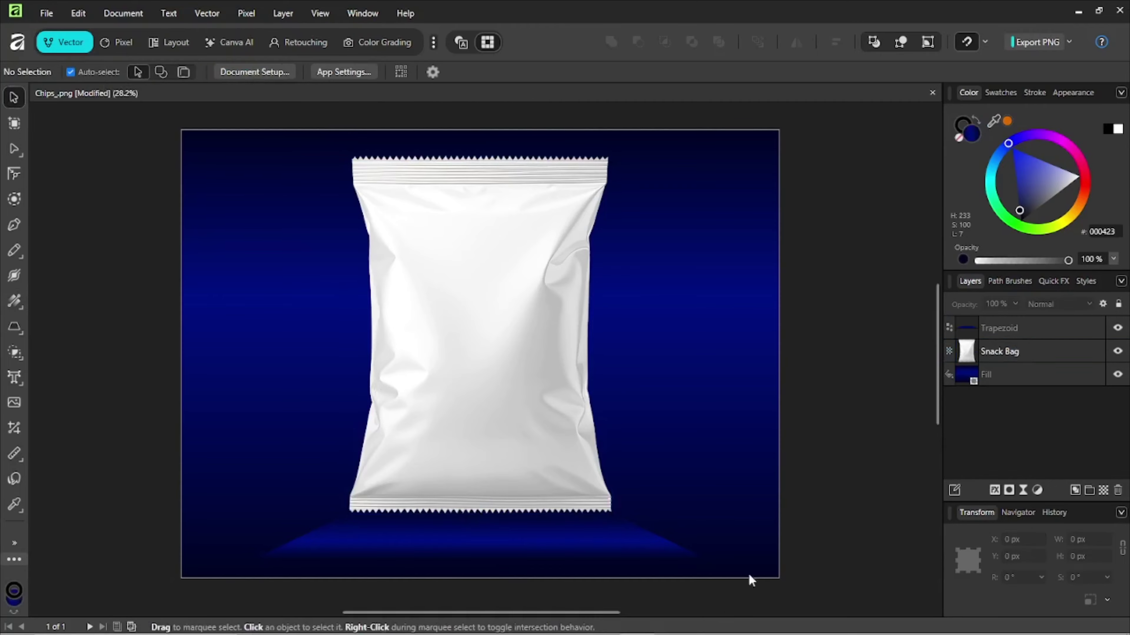
Step: Add a Live Motion Blur filter to the trapezoid with a radius of 86.8 px
left_click(653, 553)
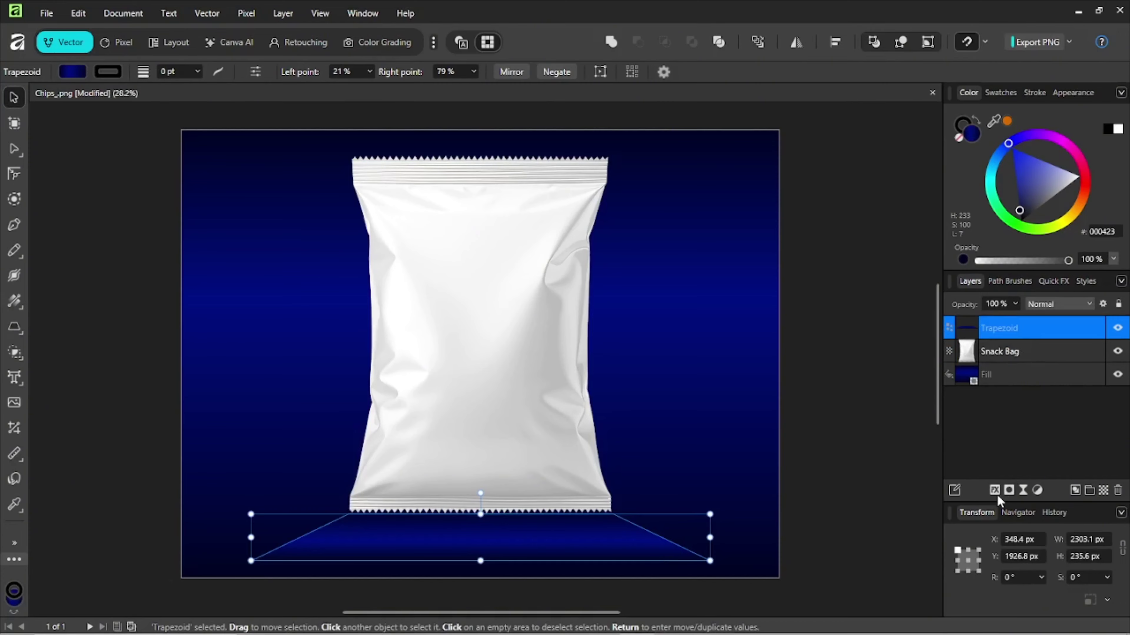
left_click(1037, 490)
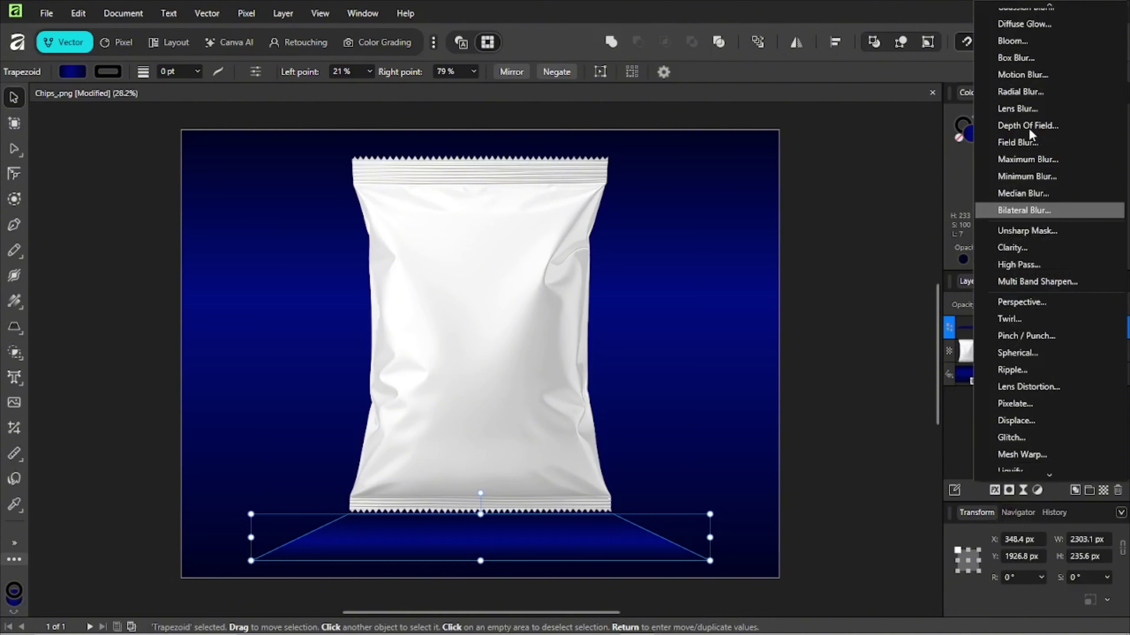
left_click(1023, 79)
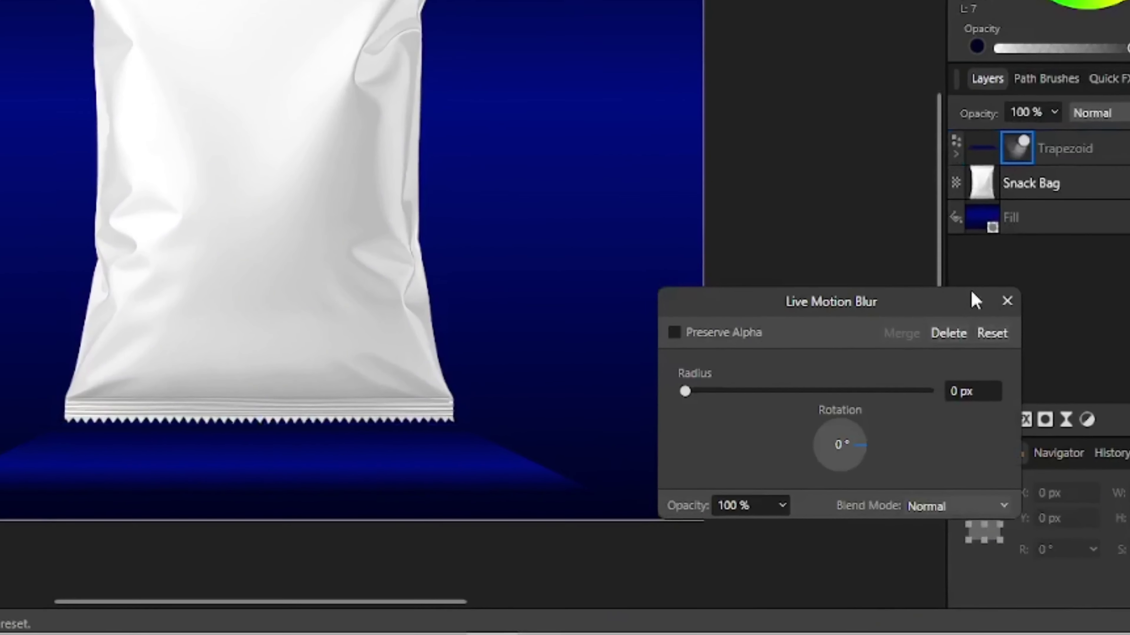
left_click_drag(676, 383, 920, 383)
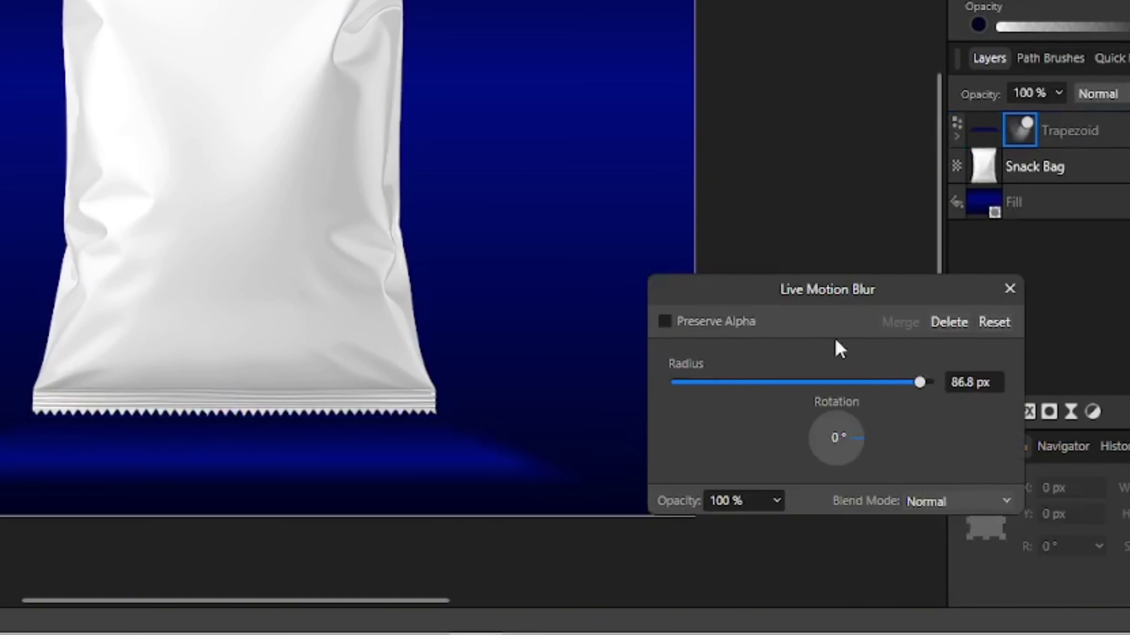
left_click(1010, 290)
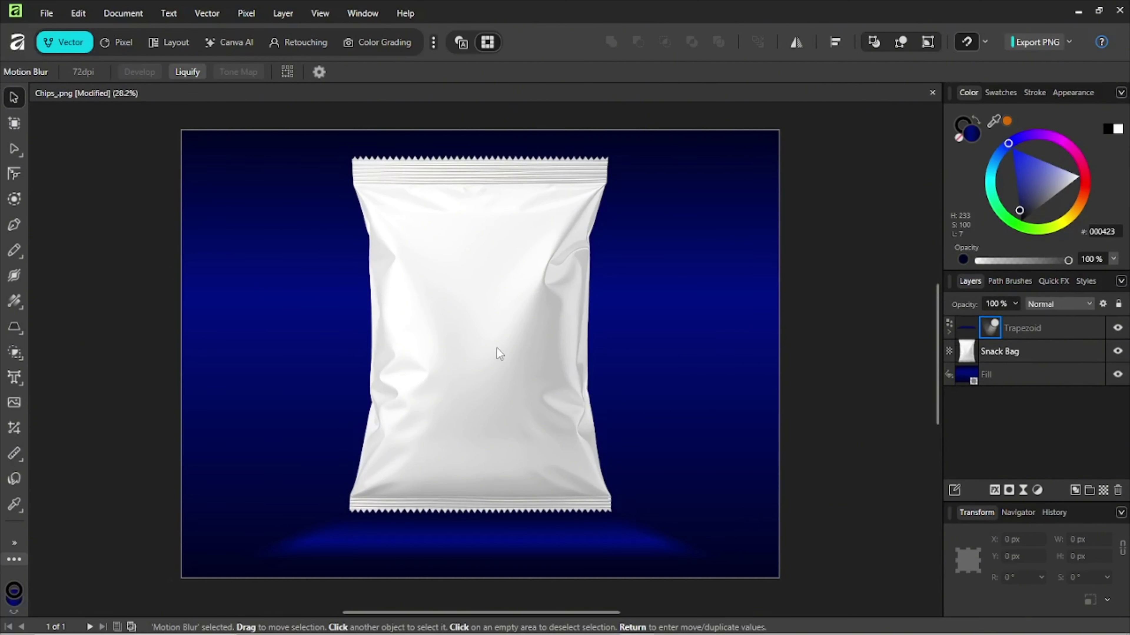
Step: Move the Snack Bag layer above the Trapezoid layer
left_click(1045, 354)
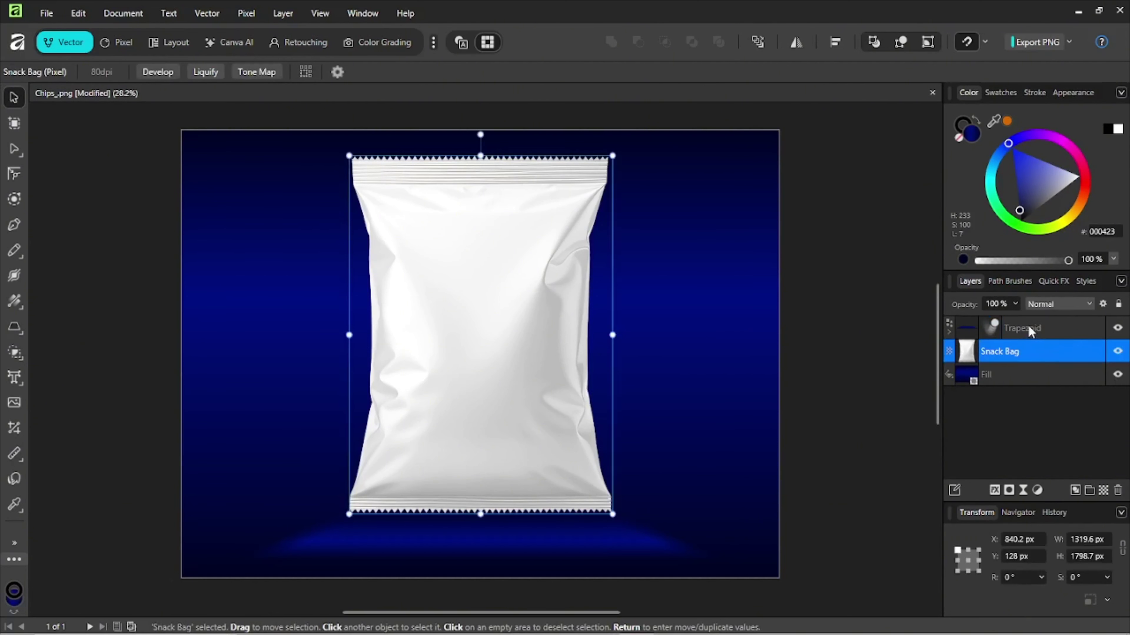
left_click_drag(1030, 332, 1030, 324)
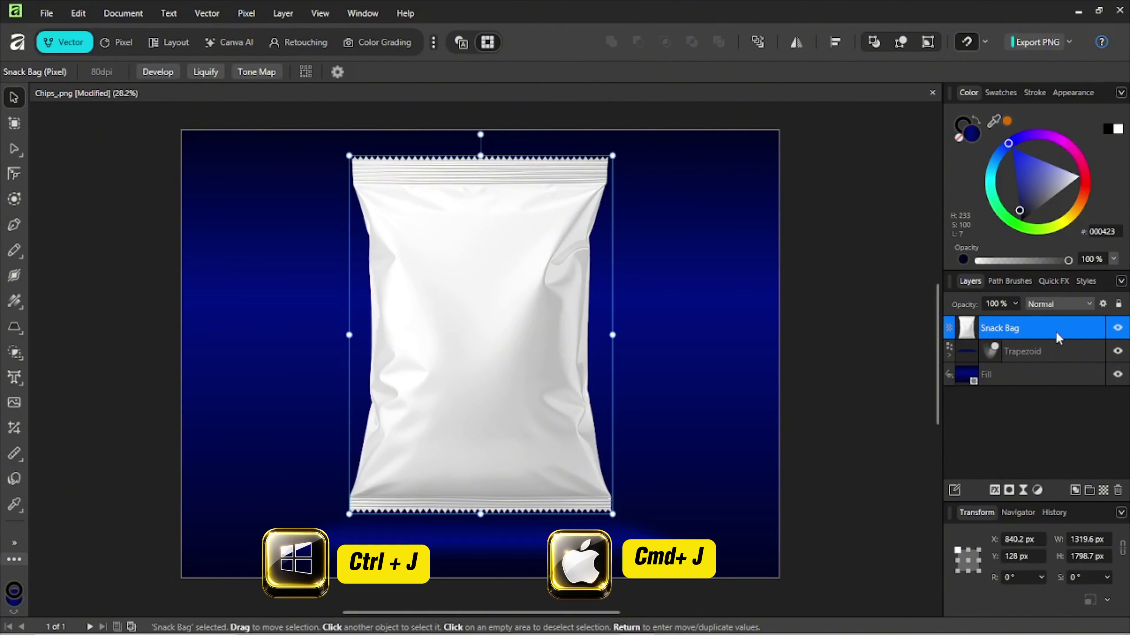
Step: Duplicate the Snack Bag layer and set the copy's blend mode to Multiply
key("ctrl+j")
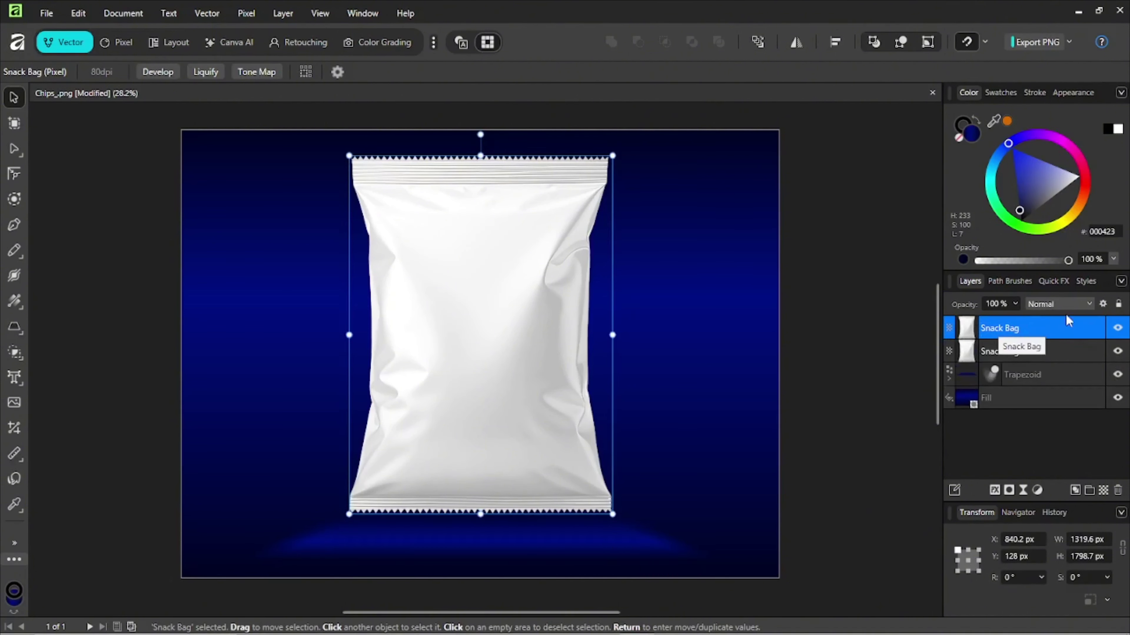
left_click(1065, 305)
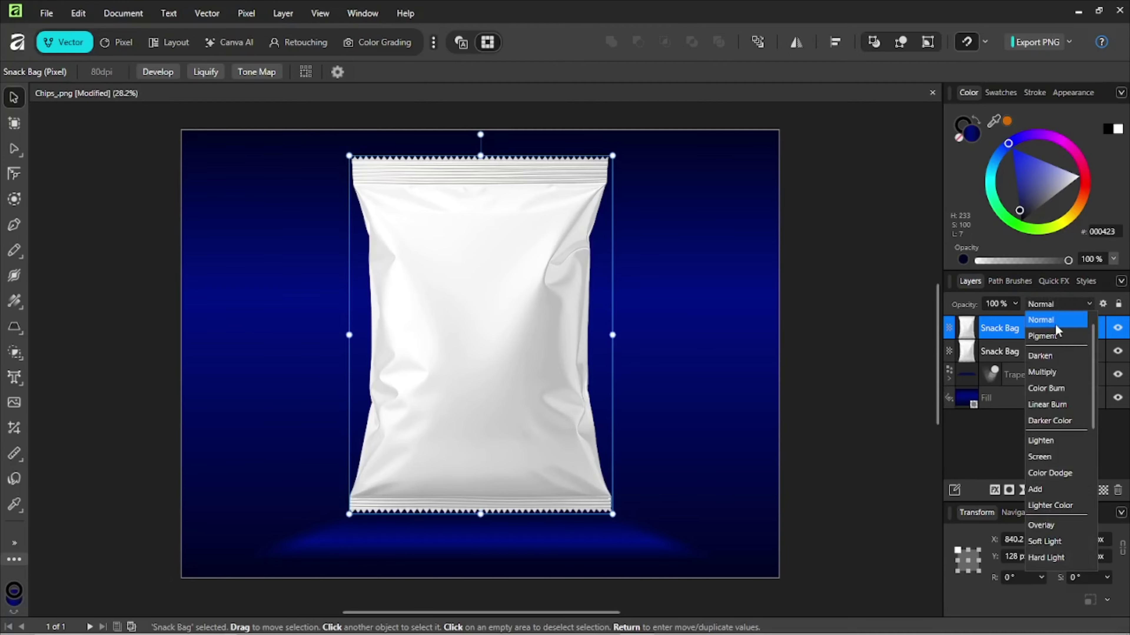
left_click(1042, 373)
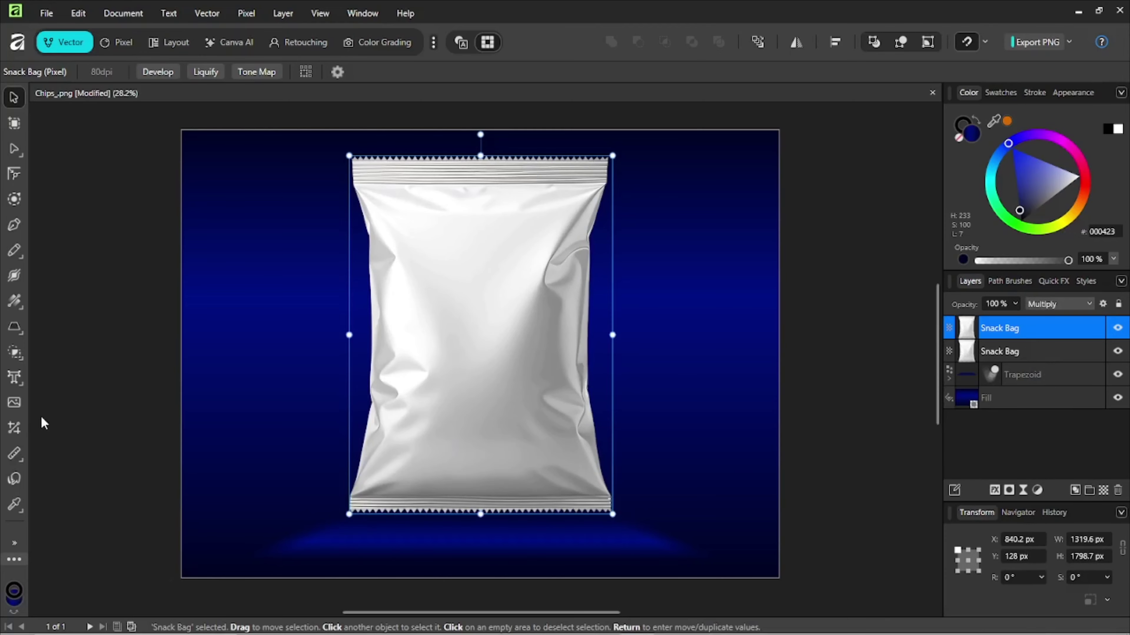
Step: Draw a teal rectangle with fill 00B1C2, about 1319.6 × 1798.7 px, covering the entire snack bag
left_click(14, 332)
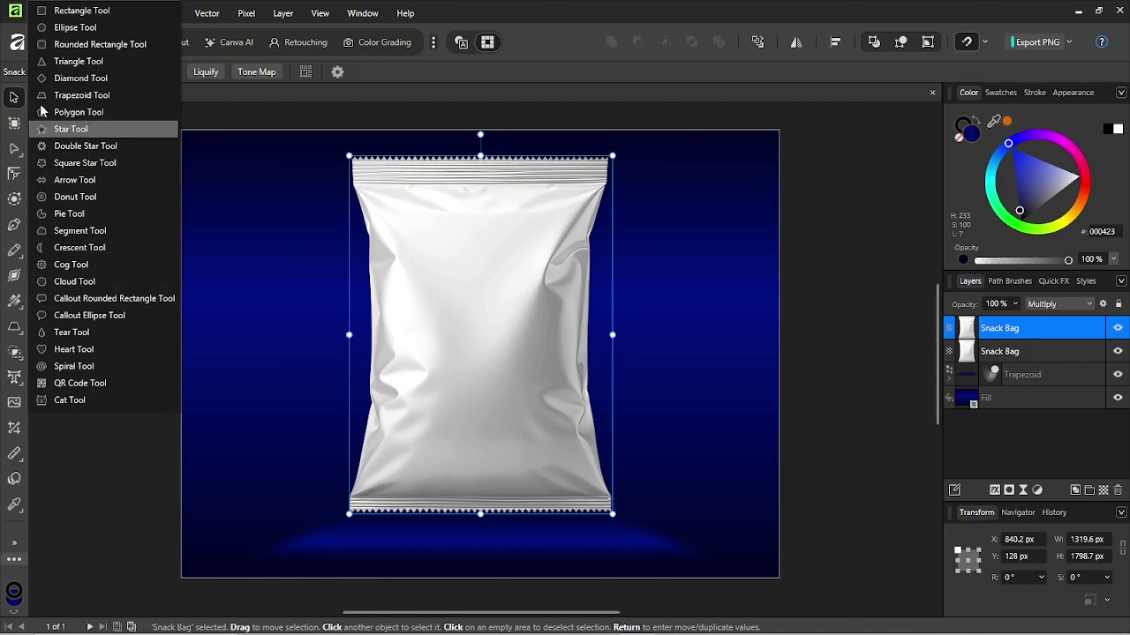
left_click(40, 14)
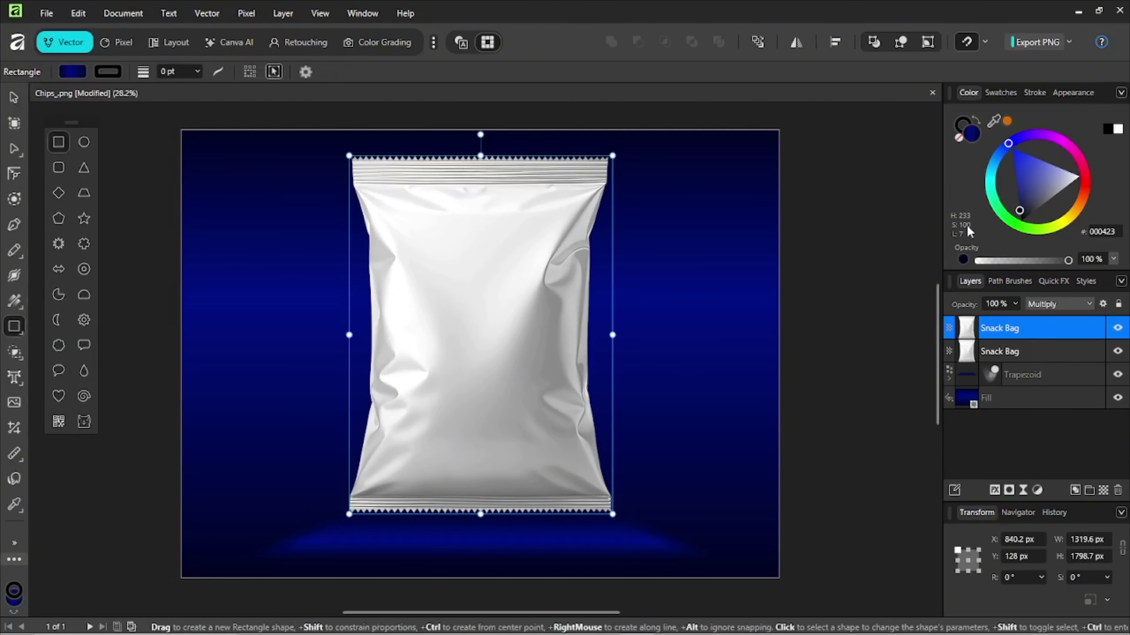
left_click(990, 185)
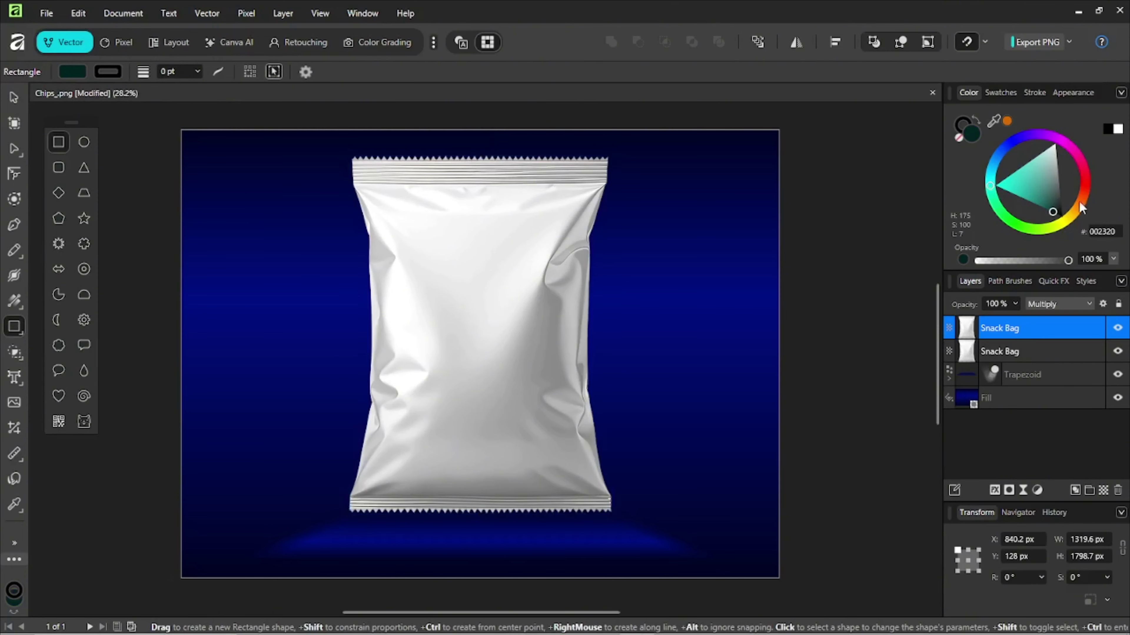
left_click(1081, 204)
left_click(991, 181)
left_click(1009, 188)
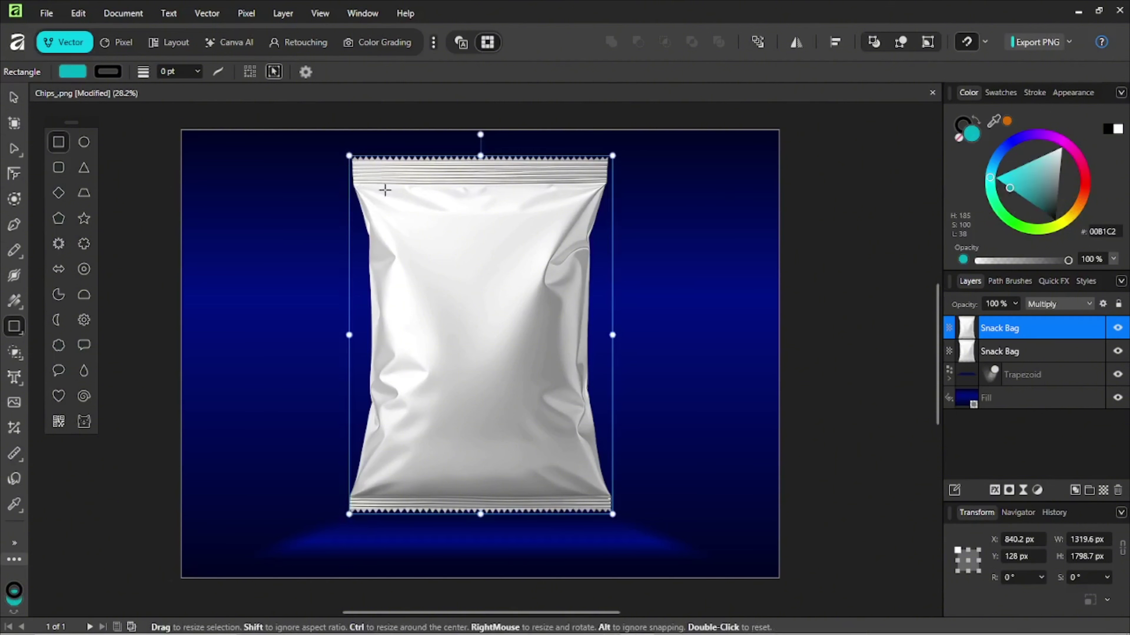
left_click(504, 246)
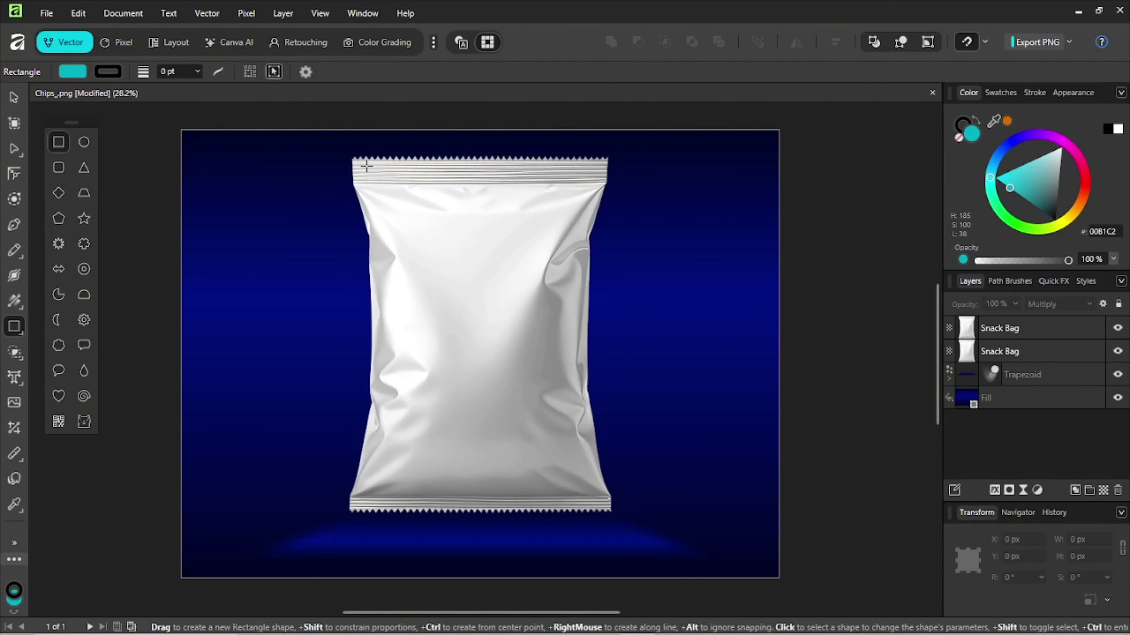
left_click_drag(349, 155, 524, 430)
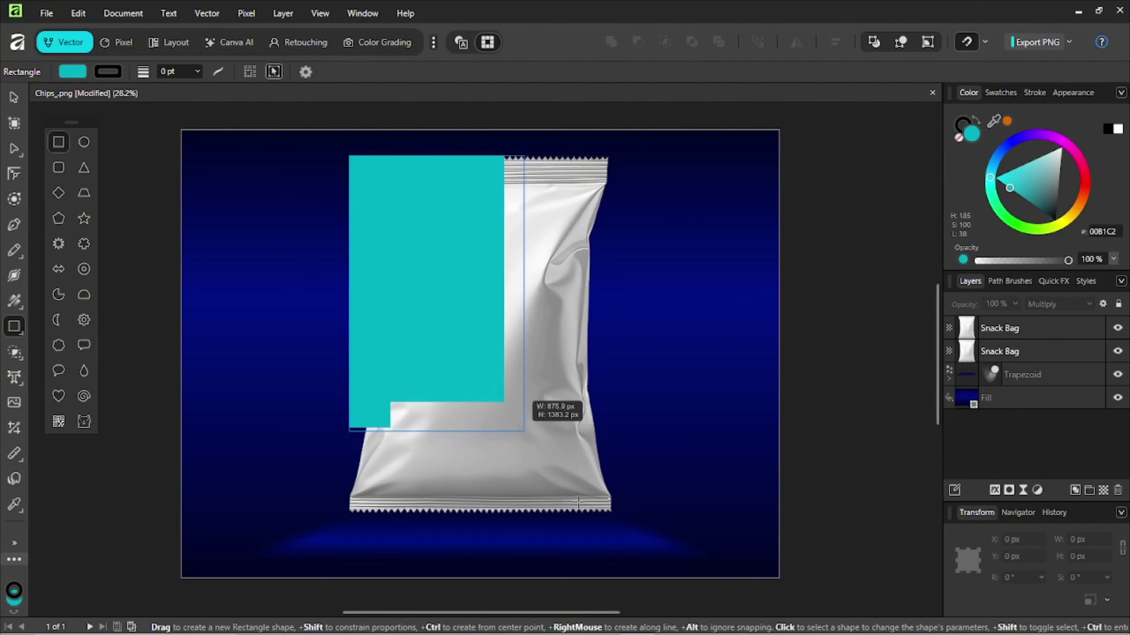
left_click_drag(615, 518, 612, 513)
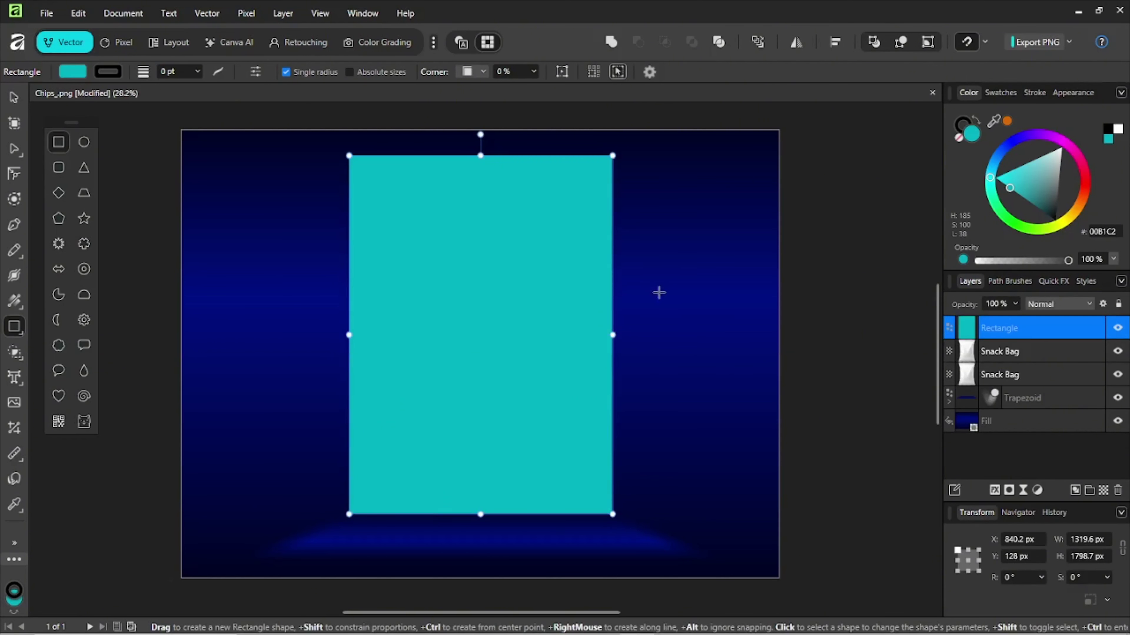
left_click(12, 99)
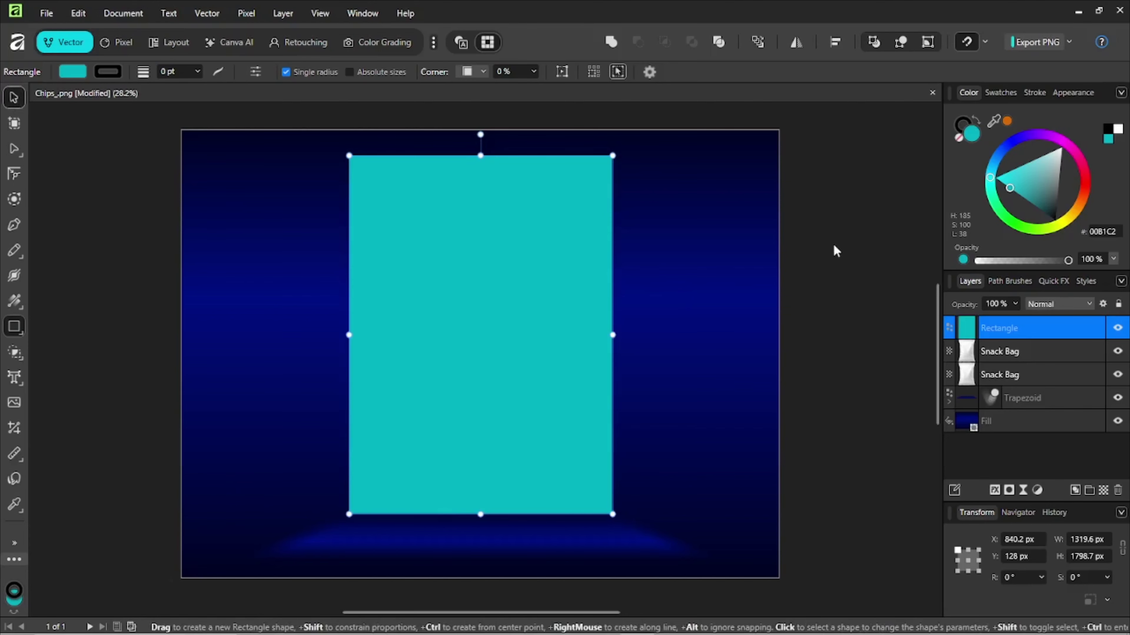
Step: Export only the rectangle as Rectangle.eps with the EPS (for export) preset, replacing the existing file, and delete the rectangle from the canvas
left_click(1070, 44)
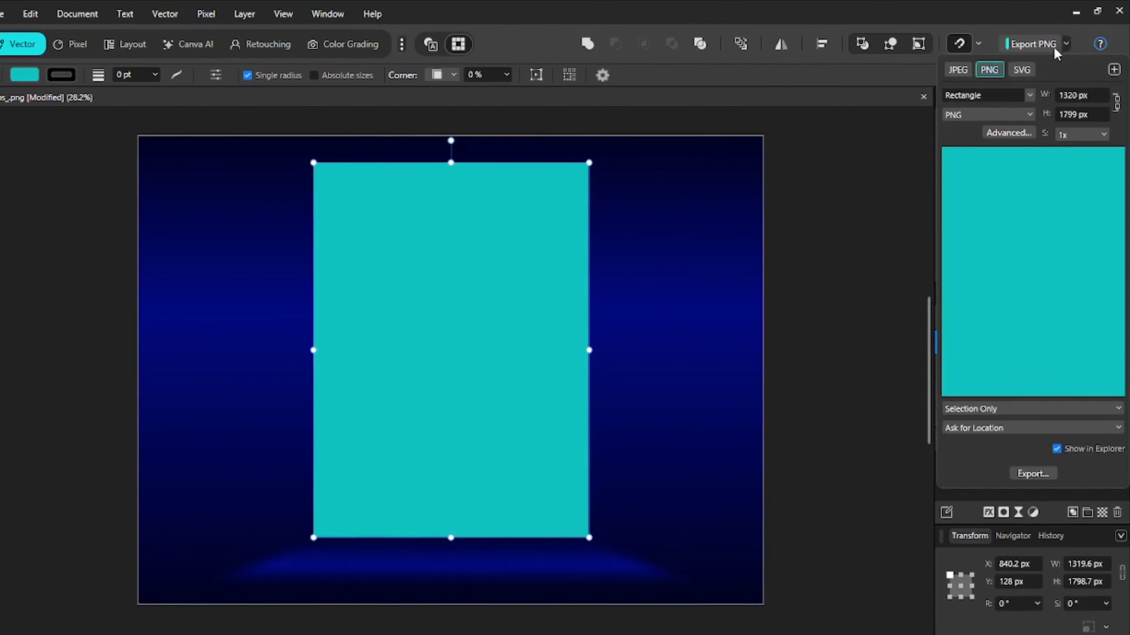
left_click(984, 146)
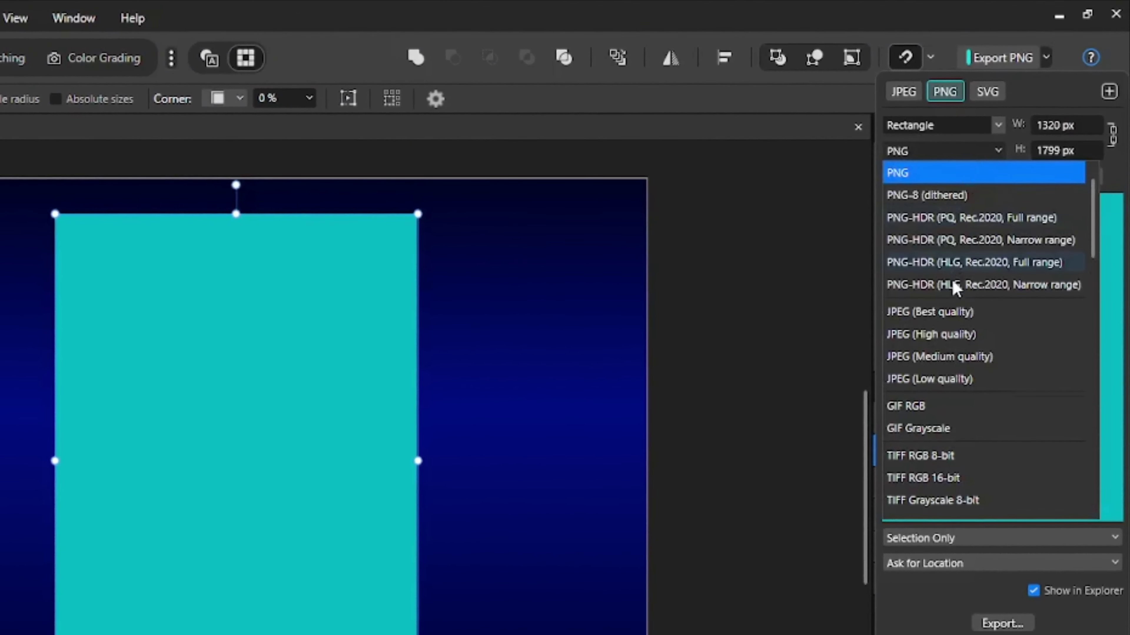
scroll(964, 361, "down", 5)
scroll(949, 382, "down", 3)
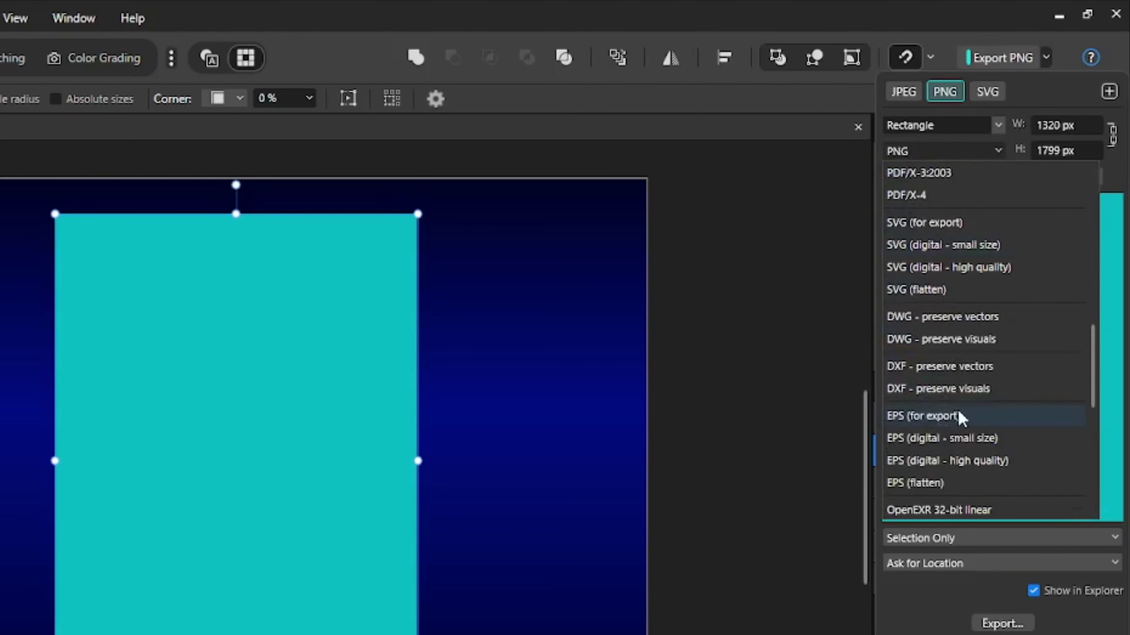
left_click(929, 420)
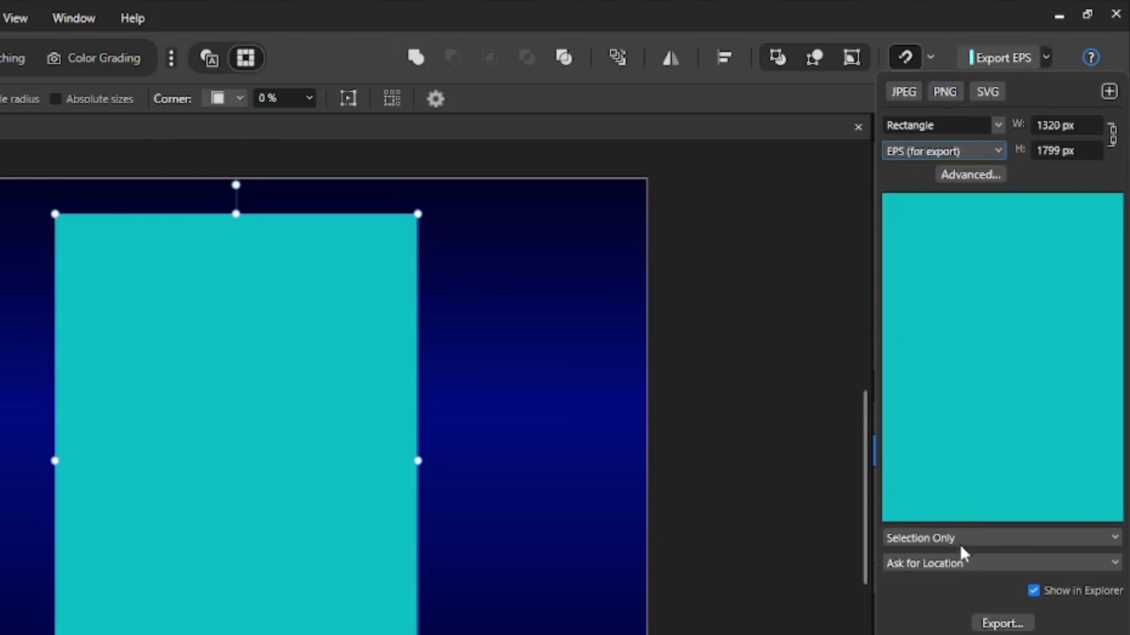
left_click(1002, 624)
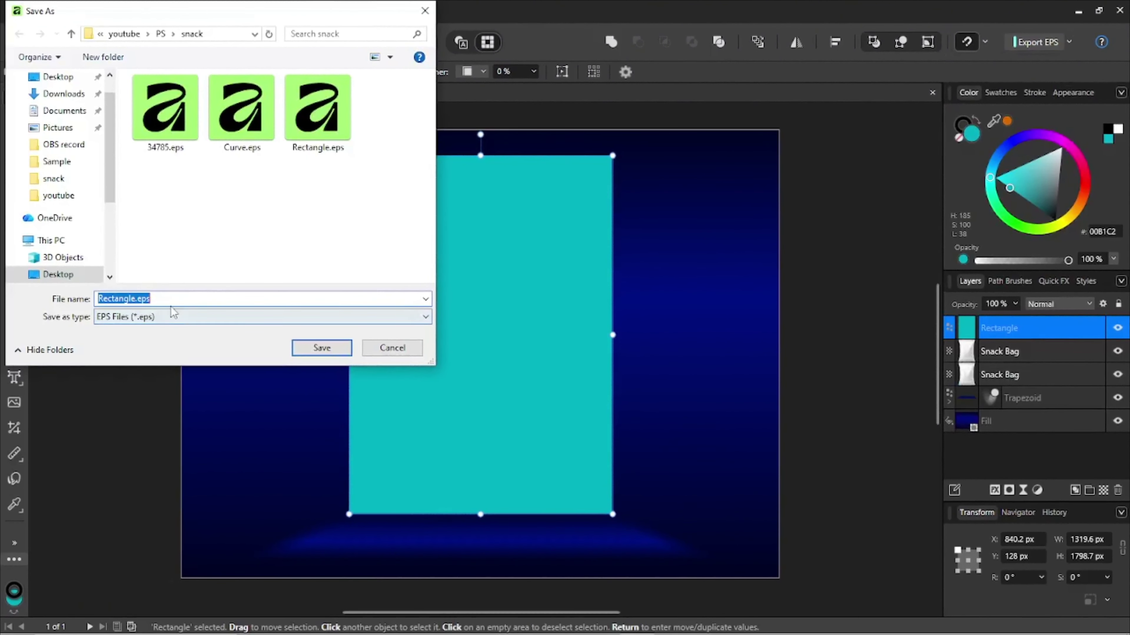
left_click(321, 348)
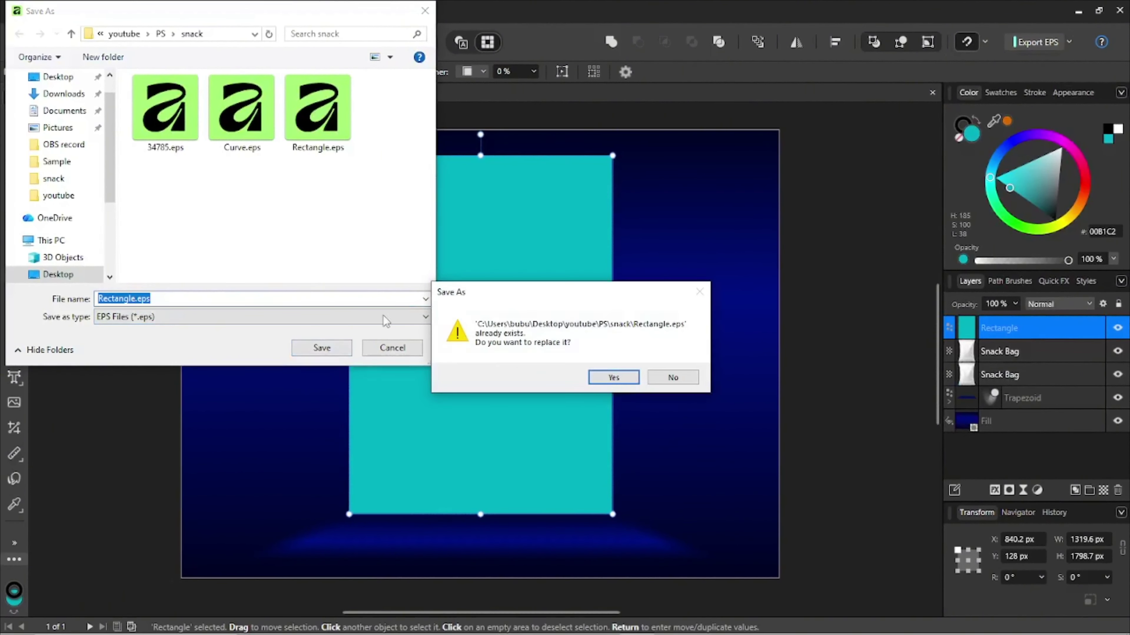
left_click(611, 376)
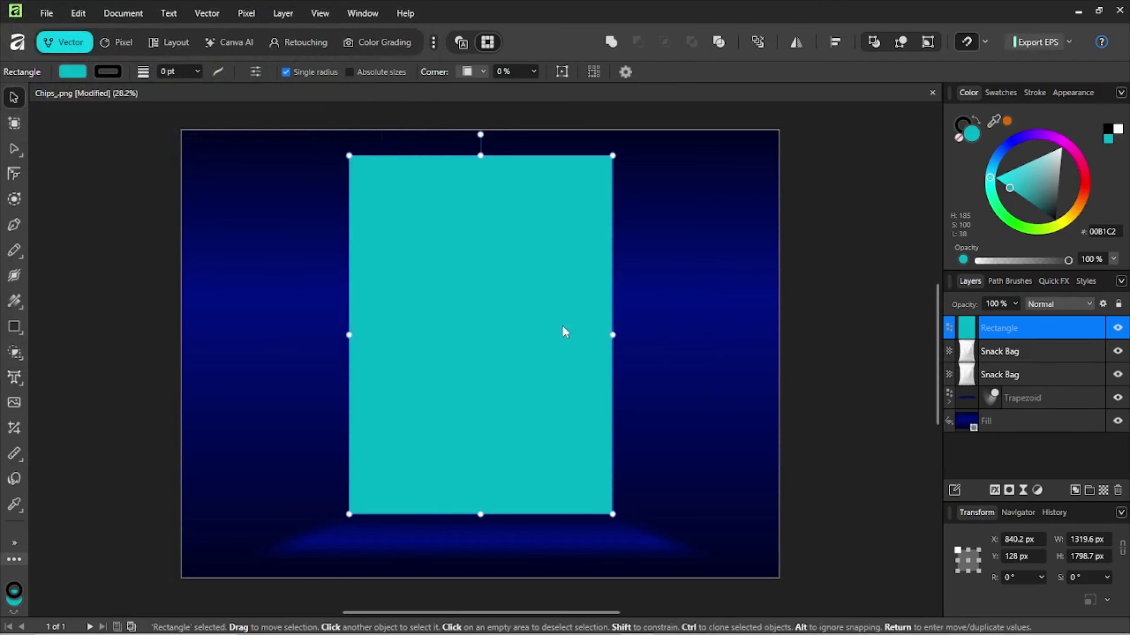
key("Delete")
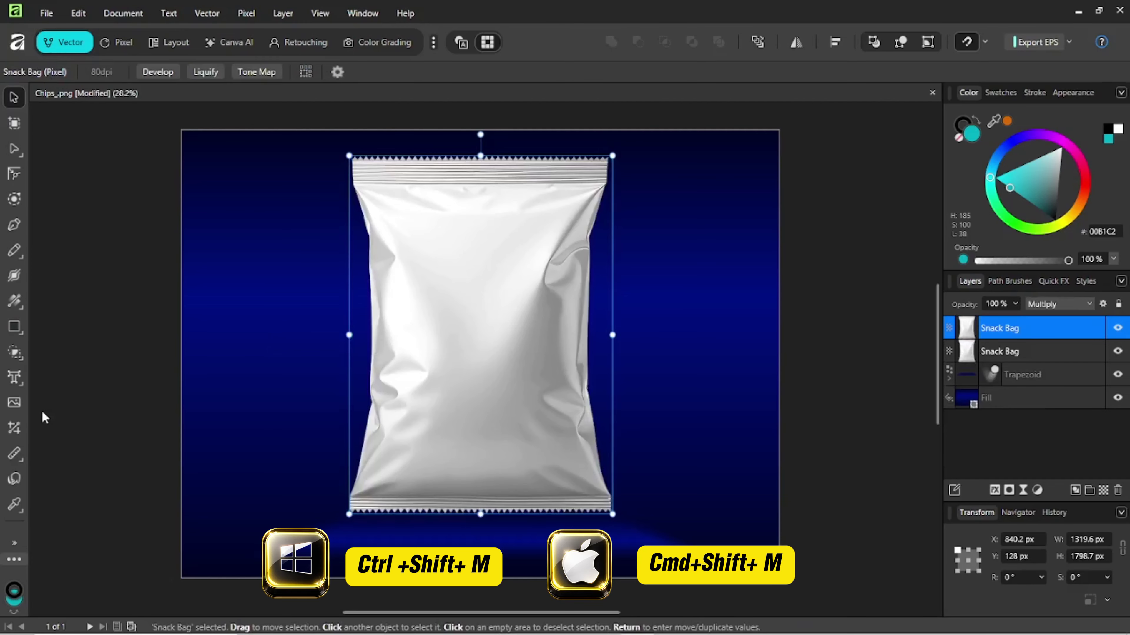
Step: Place Rectangle.eps over the entire snack bag and clip it inside the upper Snack Bag layer
left_click(15, 405)
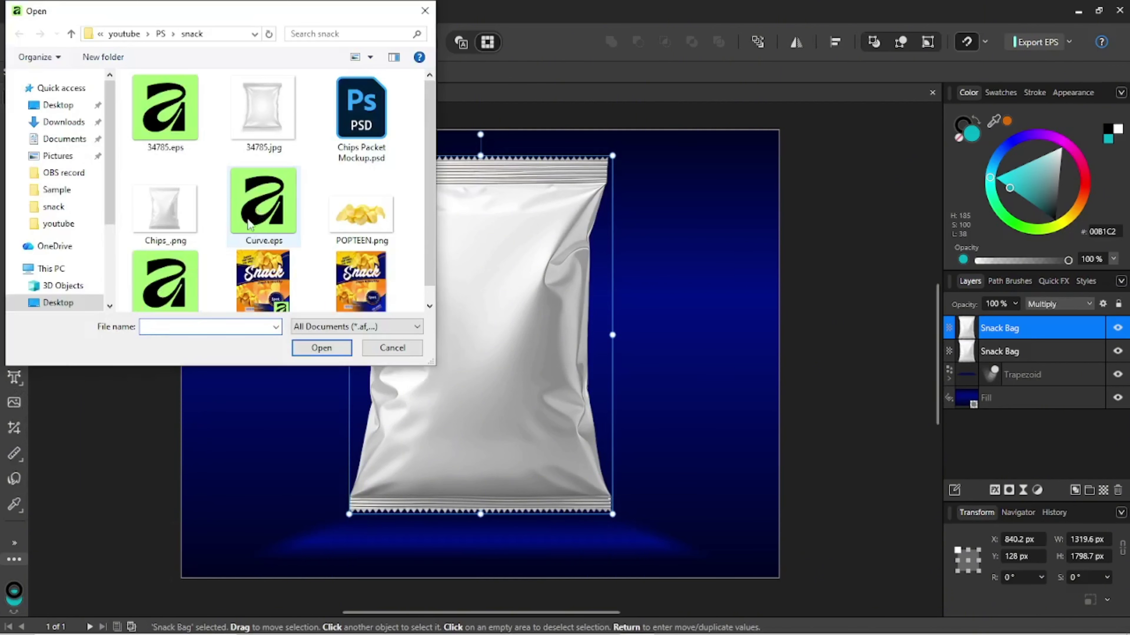
scroll(249, 223, "down", 1)
left_click(174, 297)
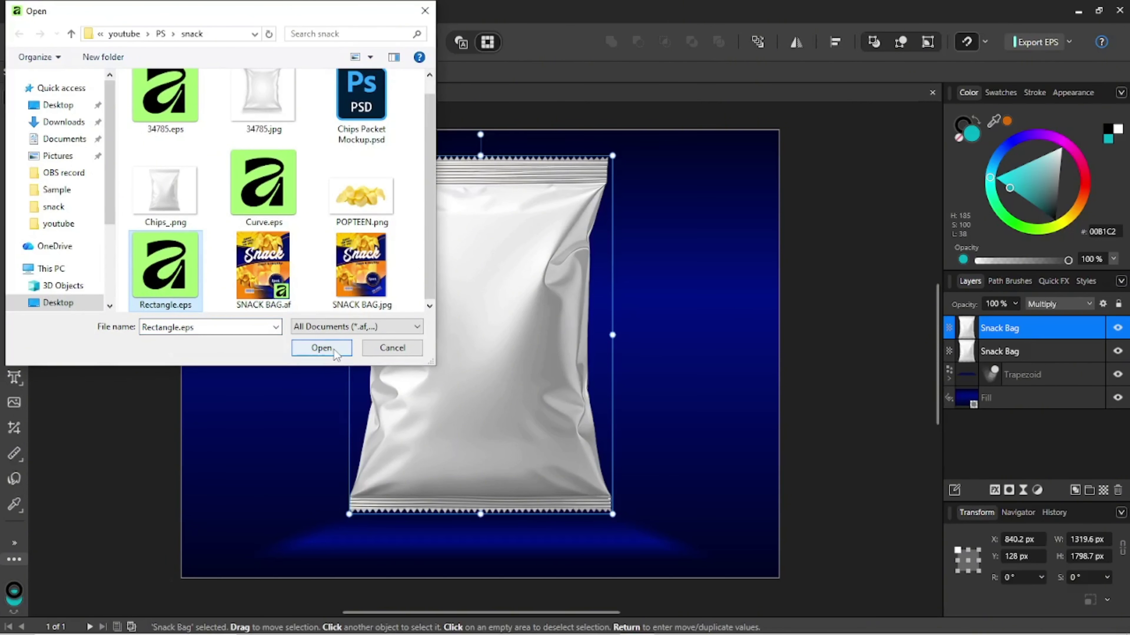
left_click(321, 348)
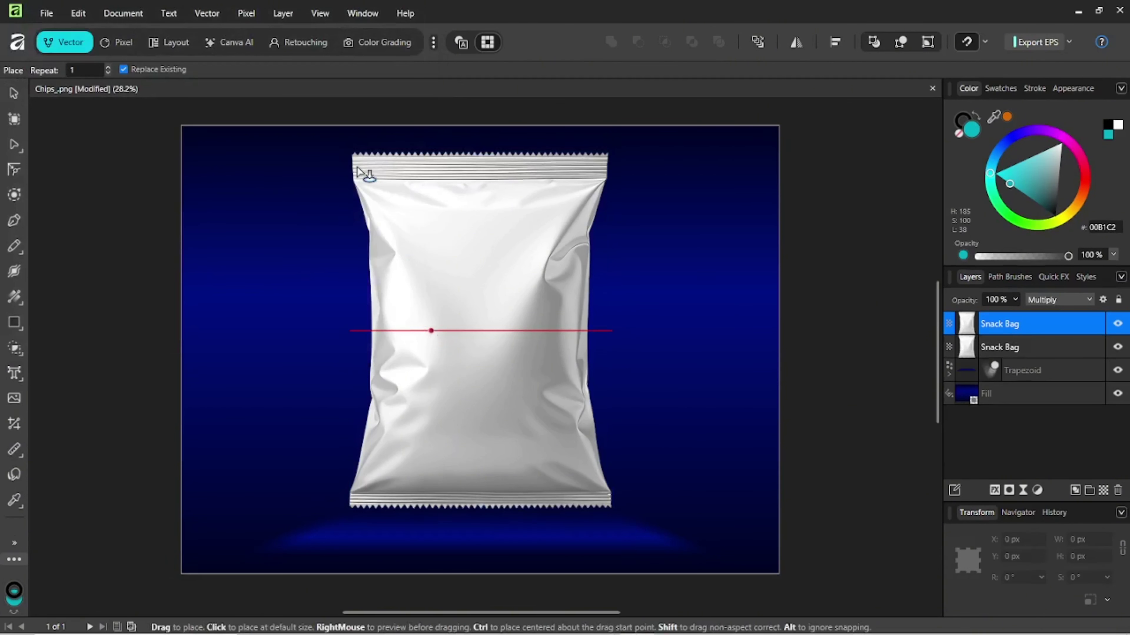
left_click_drag(349, 155, 612, 514)
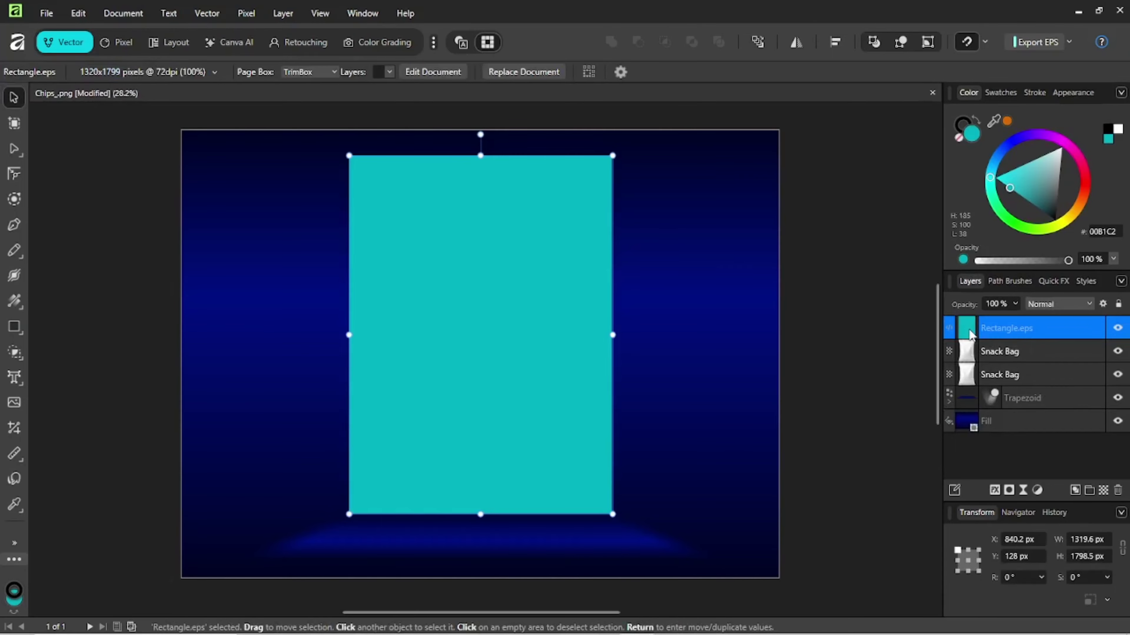
left_click_drag(966, 335, 956, 358)
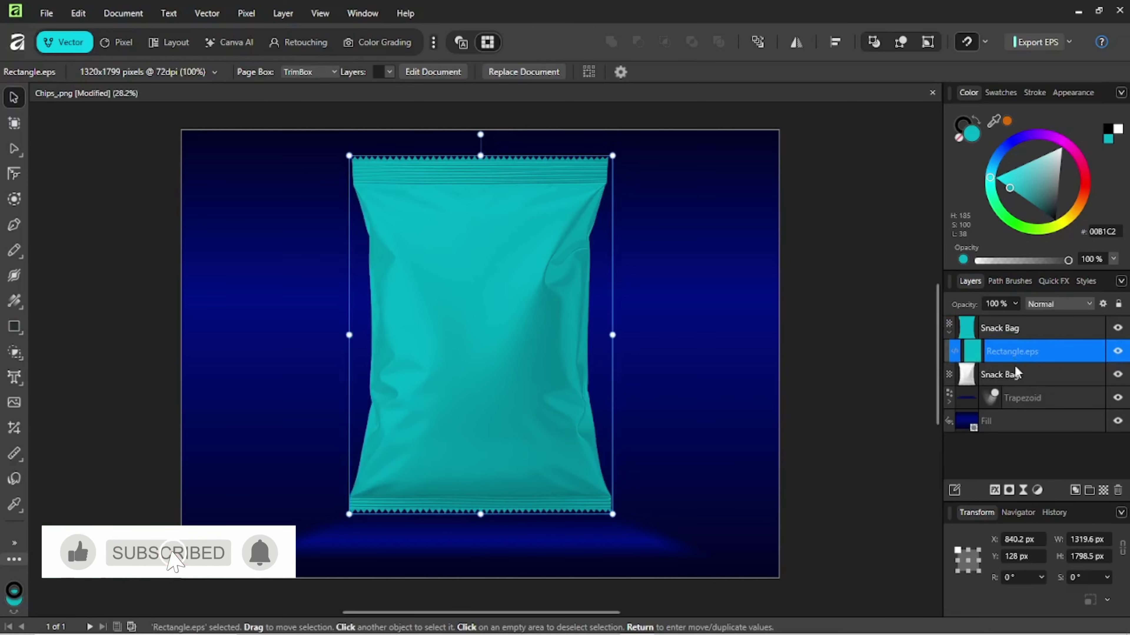
Step: Open the embedded Rectangle.eps for editing and place SNACK BAG.jpg, stretched to cover the full 1319.6 × 1799 pt page
double_click(973, 355)
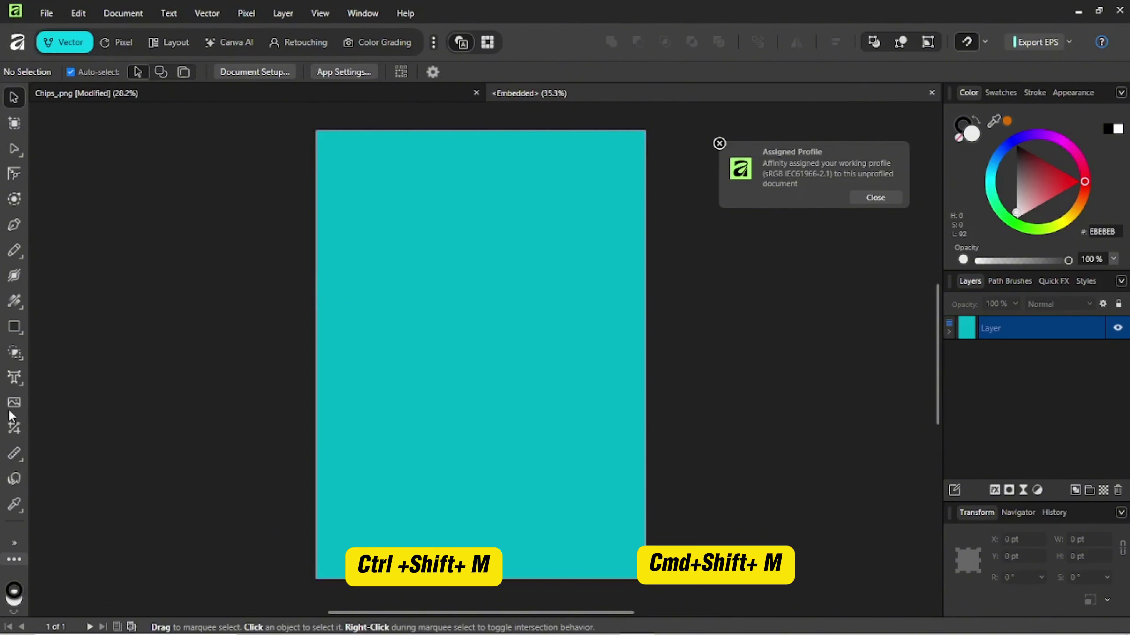
left_click(13, 401)
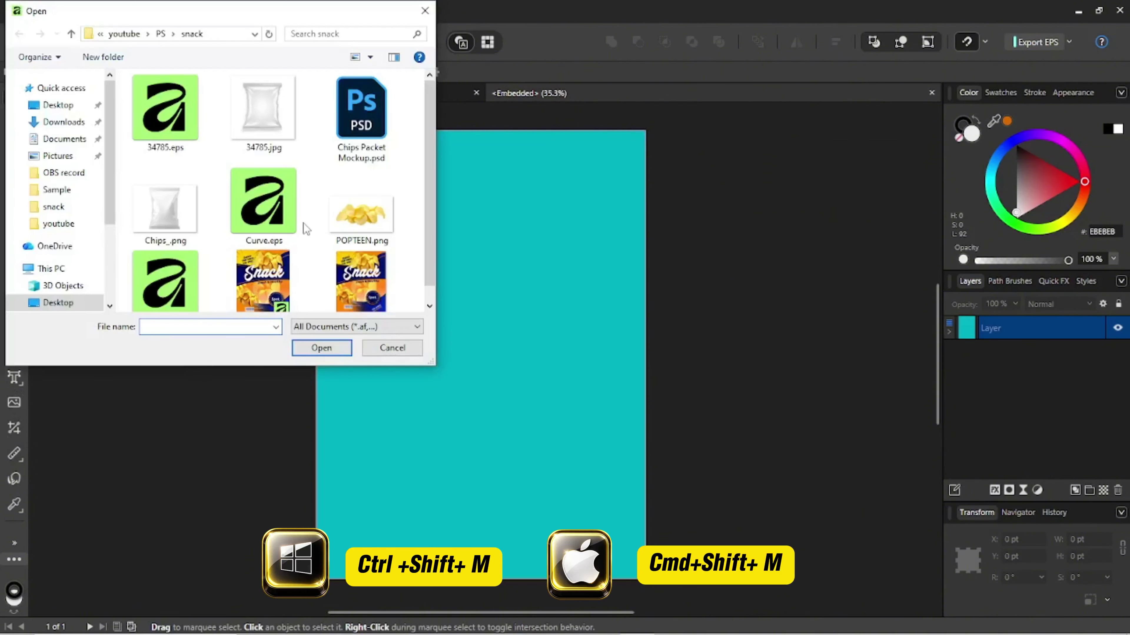
scroll(306, 229, "down", 1)
left_click(361, 267)
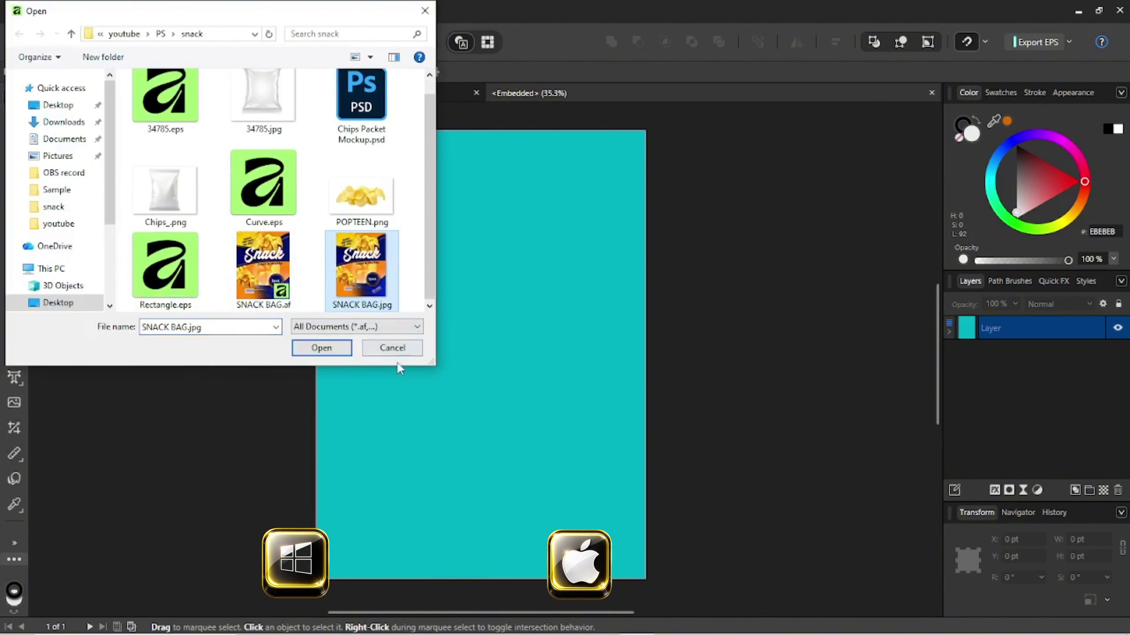
left_click(318, 348)
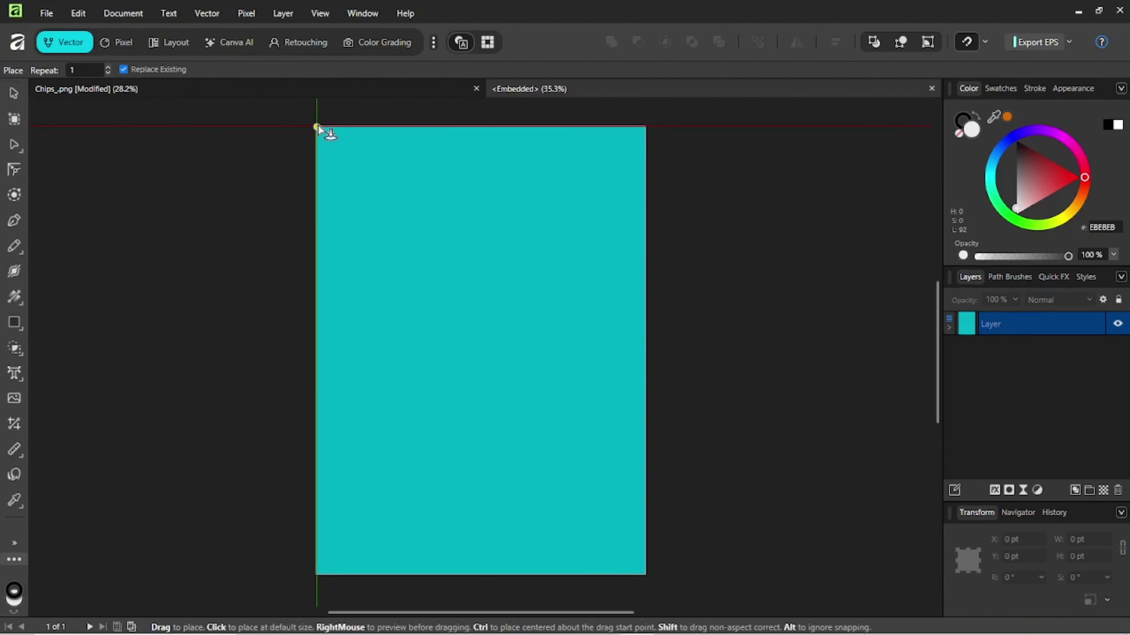
left_click_drag(319, 126, 414, 260)
left_click_drag(568, 498, 631, 556)
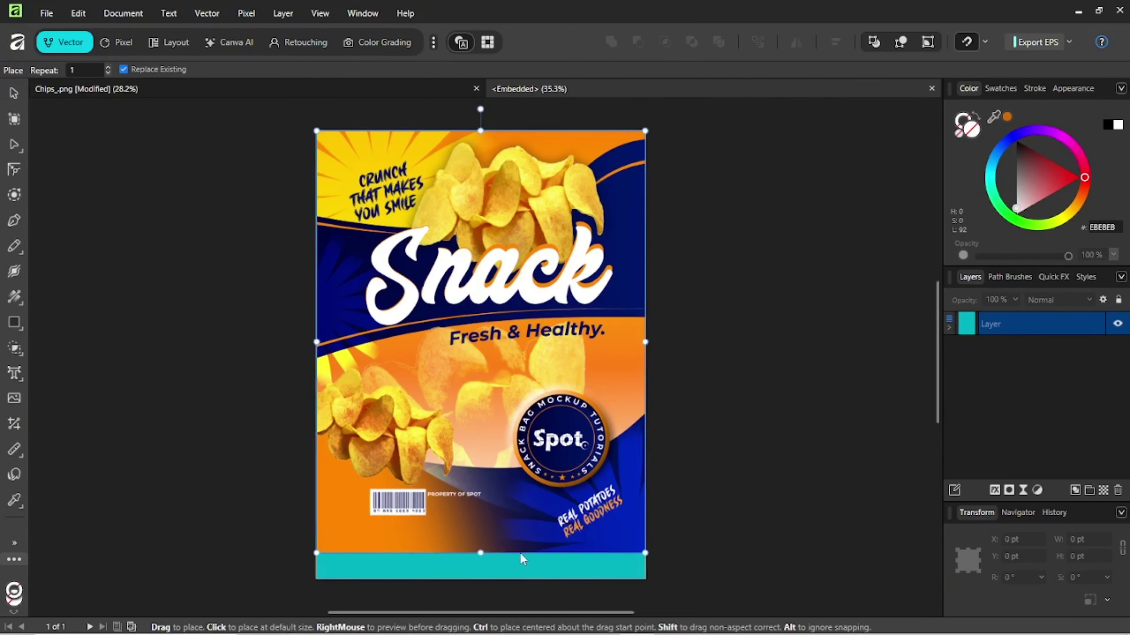
left_click_drag(484, 573, 480, 579)
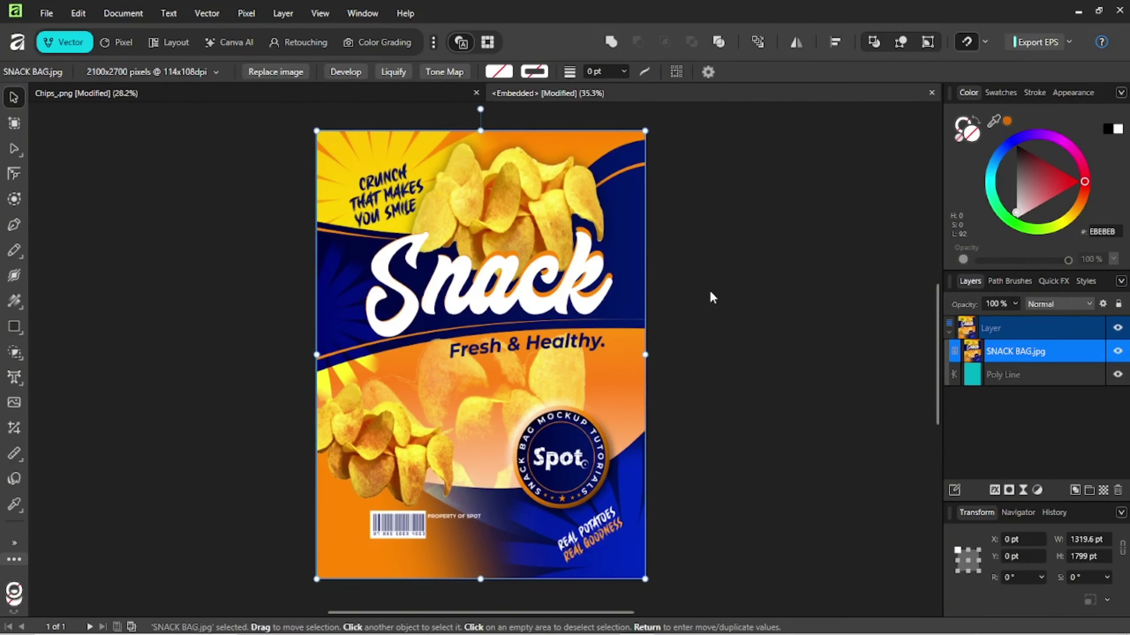
Step: Return to the Chips_.png document, set the Rectangle.eps layer's blend mode to Linear Burn, and deselect it
left_click(389, 100)
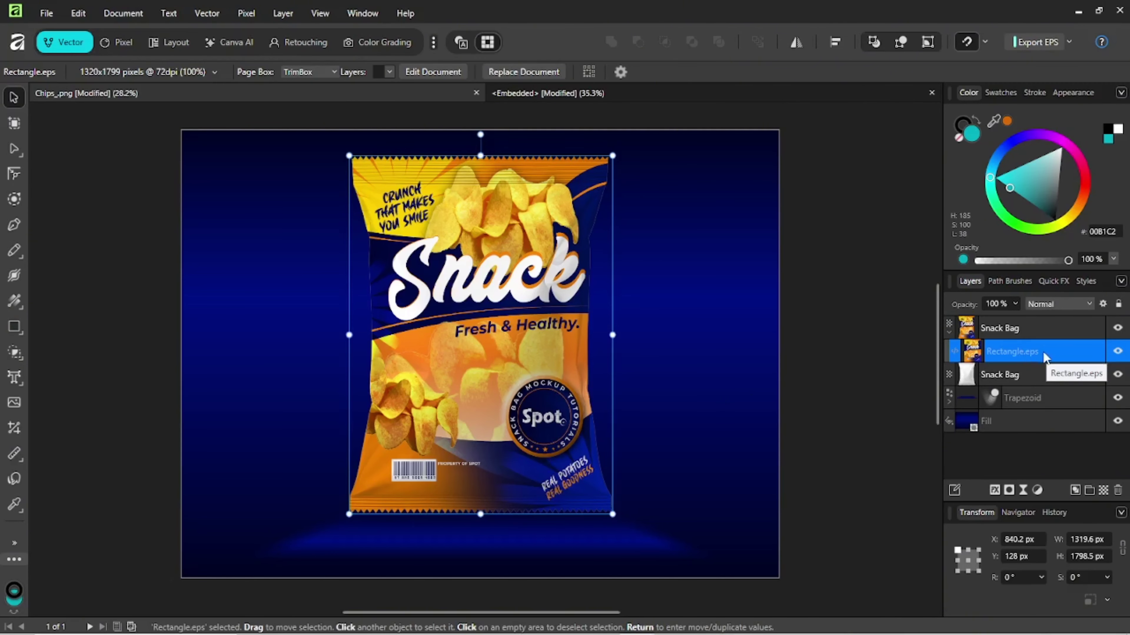
left_click(1085, 306)
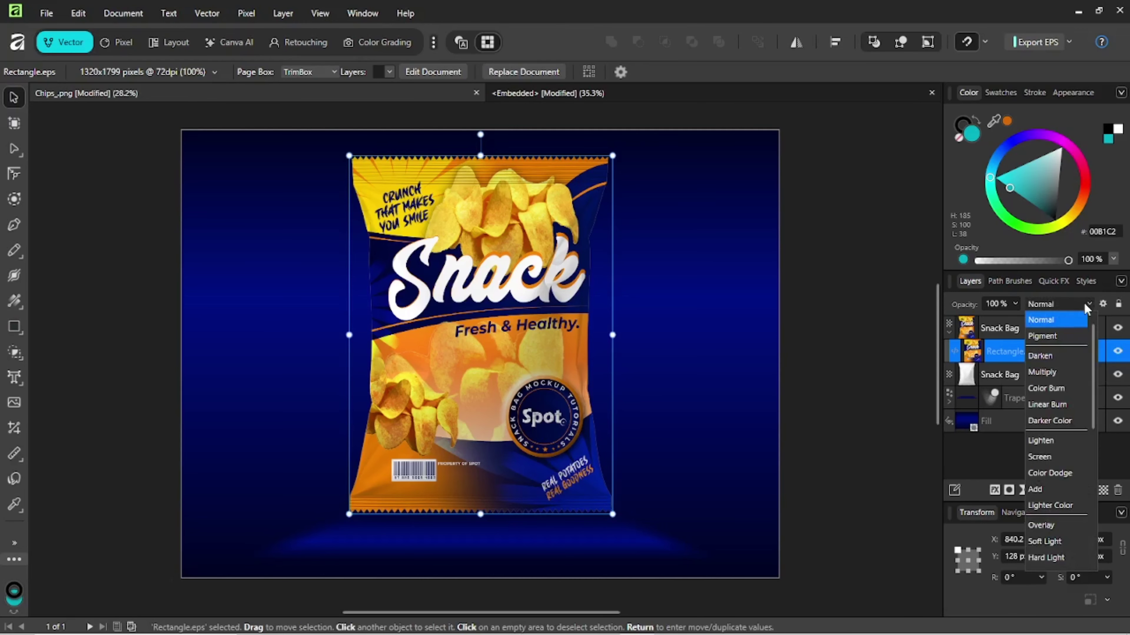
left_click(1057, 407)
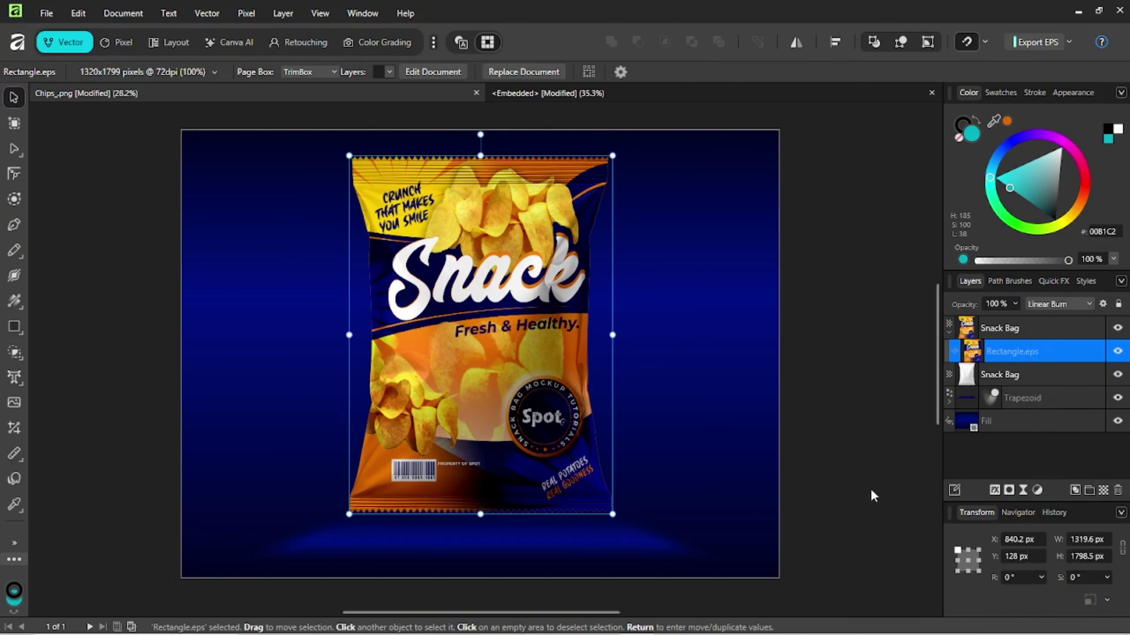
left_click(851, 436)
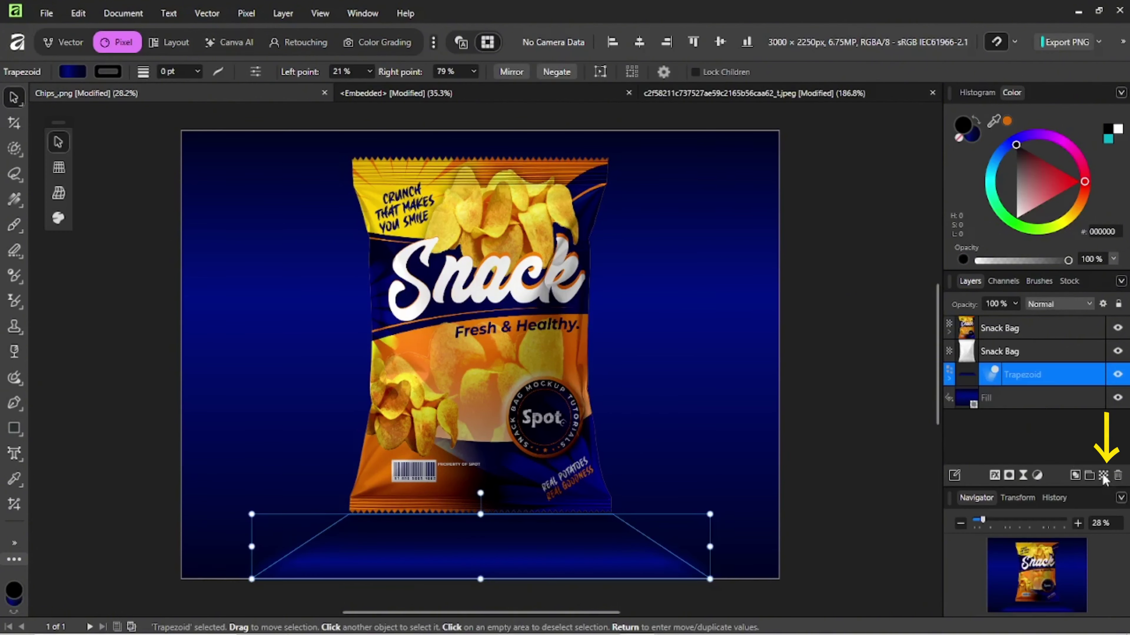
Step: Add a pixel layer above the Trapezoid layer and set a linear white–orange (DA6A02)–black gradient colour with the orange stop at 65%
left_click(981, 376)
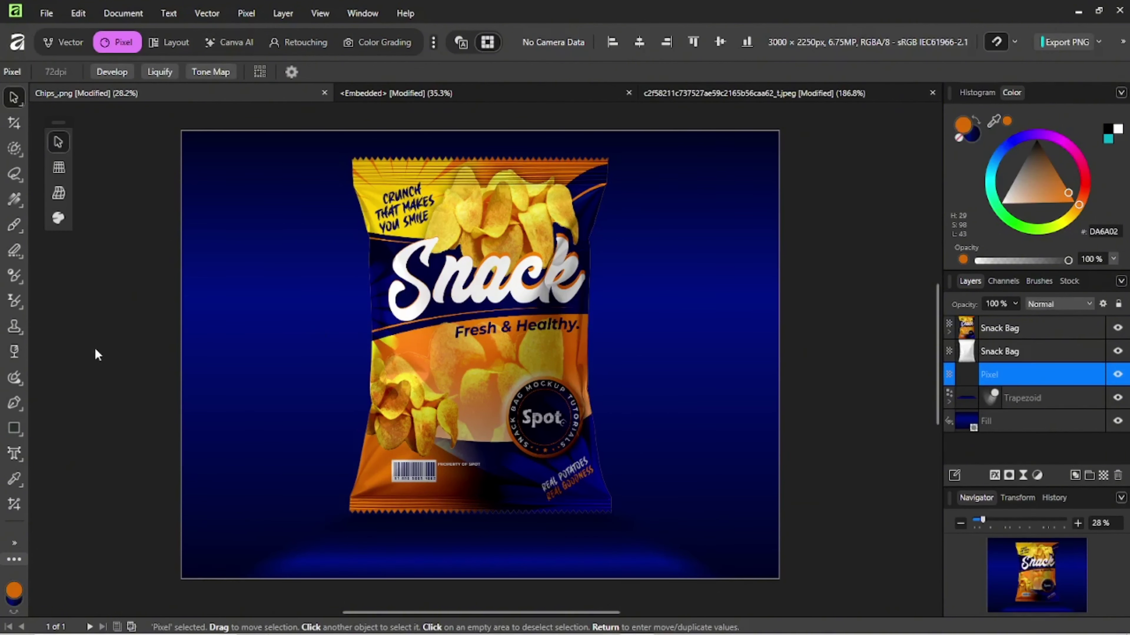
left_click(14, 402)
left_click(159, 73)
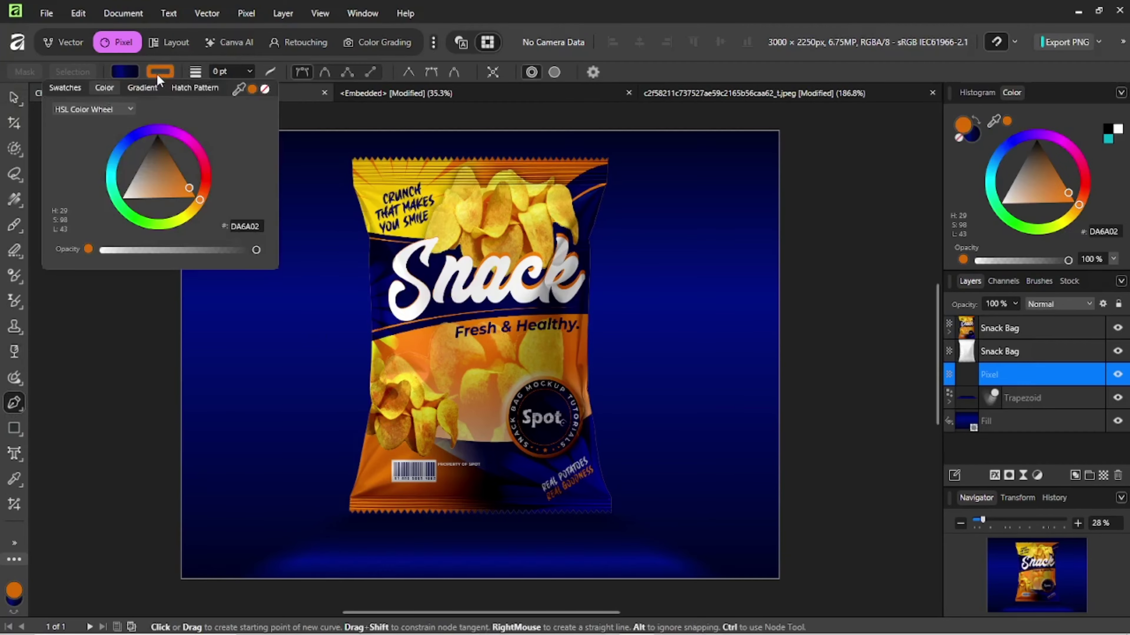
left_click(148, 88)
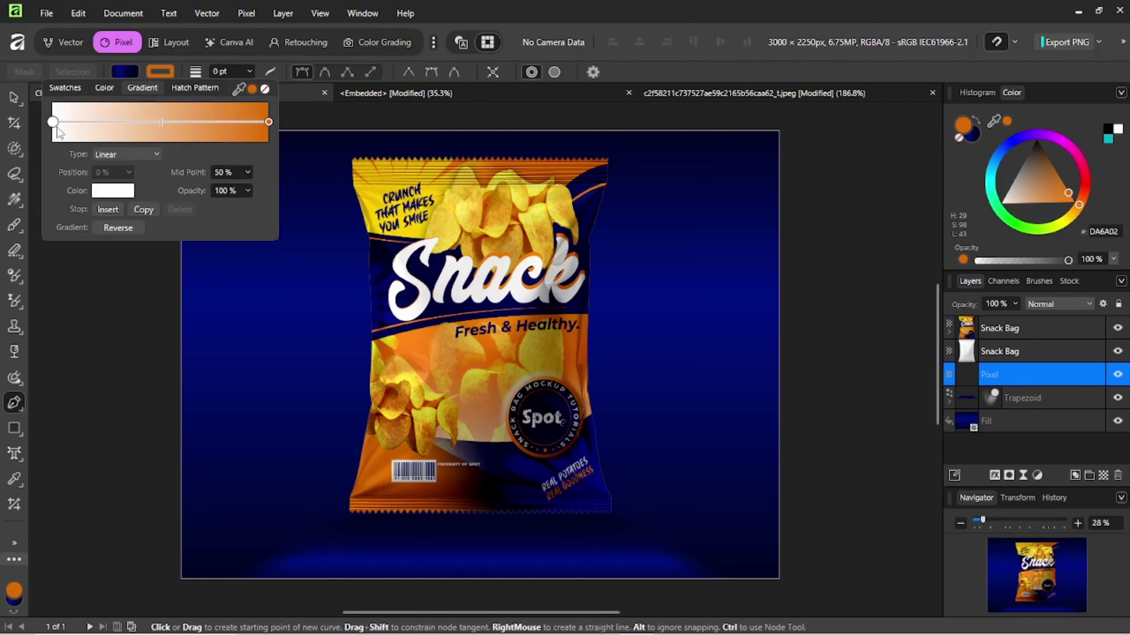
left_click(268, 122)
left_click(113, 190)
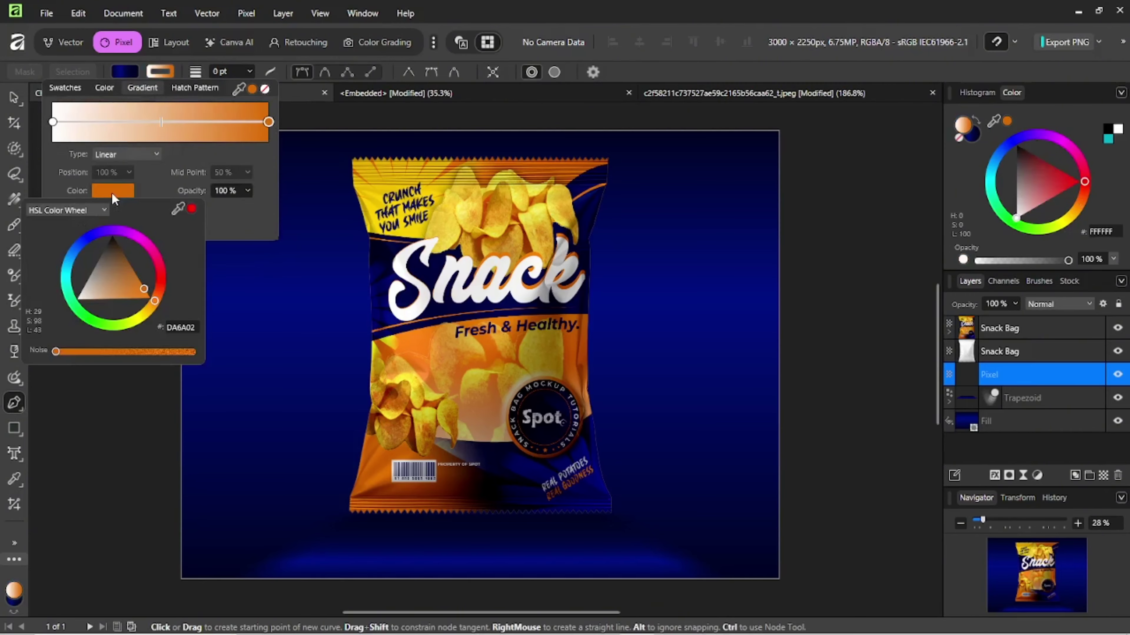
left_click(203, 131)
left_click(252, 90)
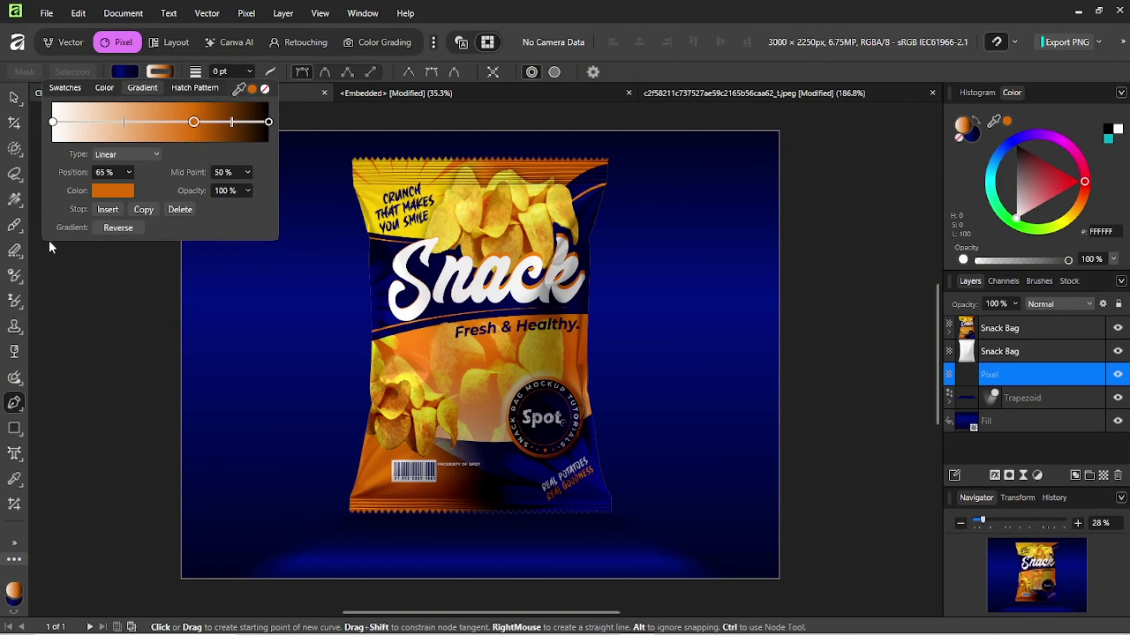
Step: Paint soft orange glows behind the bag's right side and upper-left edge with a 2095 px Paint Brush
left_click(14, 226)
key("bracketleft")
key("bracketleft")
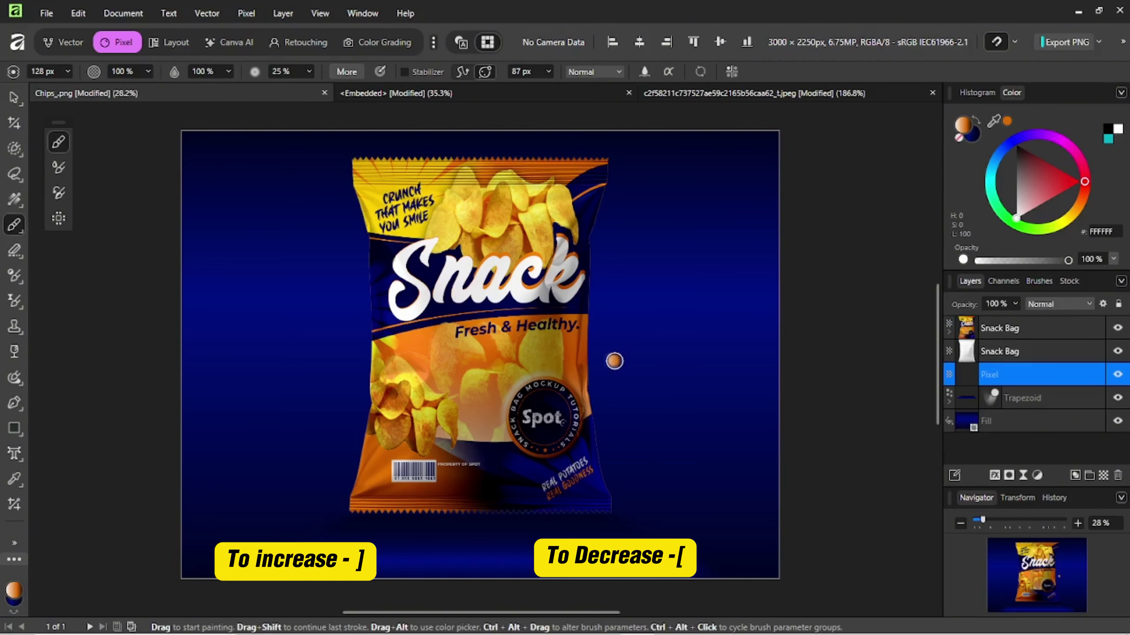
key("bracketright")
key("bracketright")
key("bracketright")
key("bracketright")
key("bracketright")
key("bracketright")
left_click(622, 369)
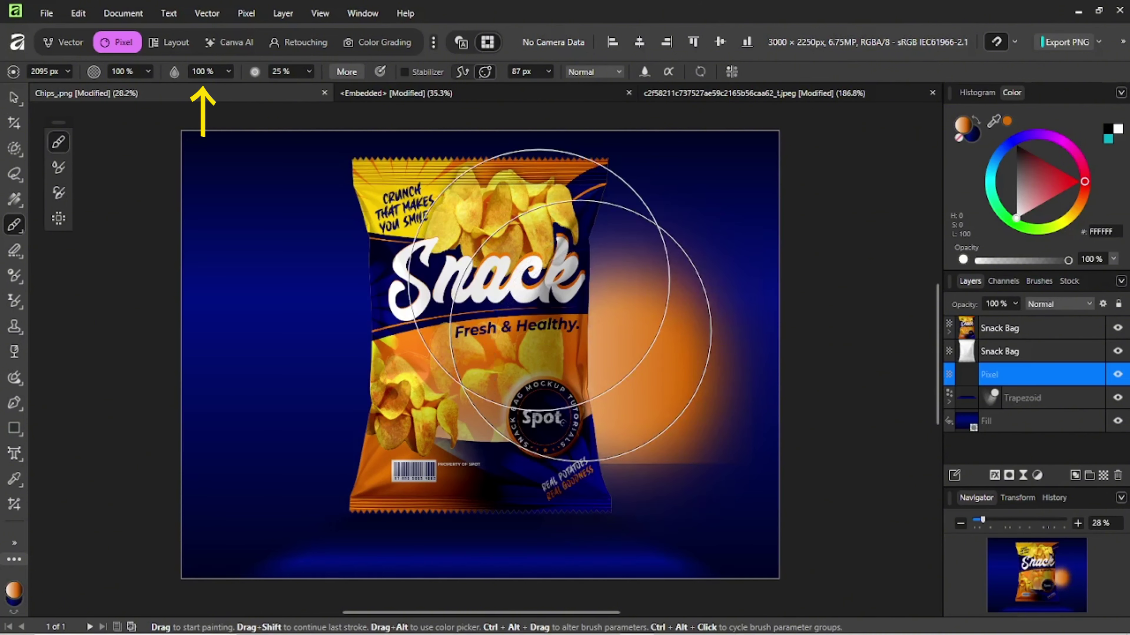
left_click(393, 245)
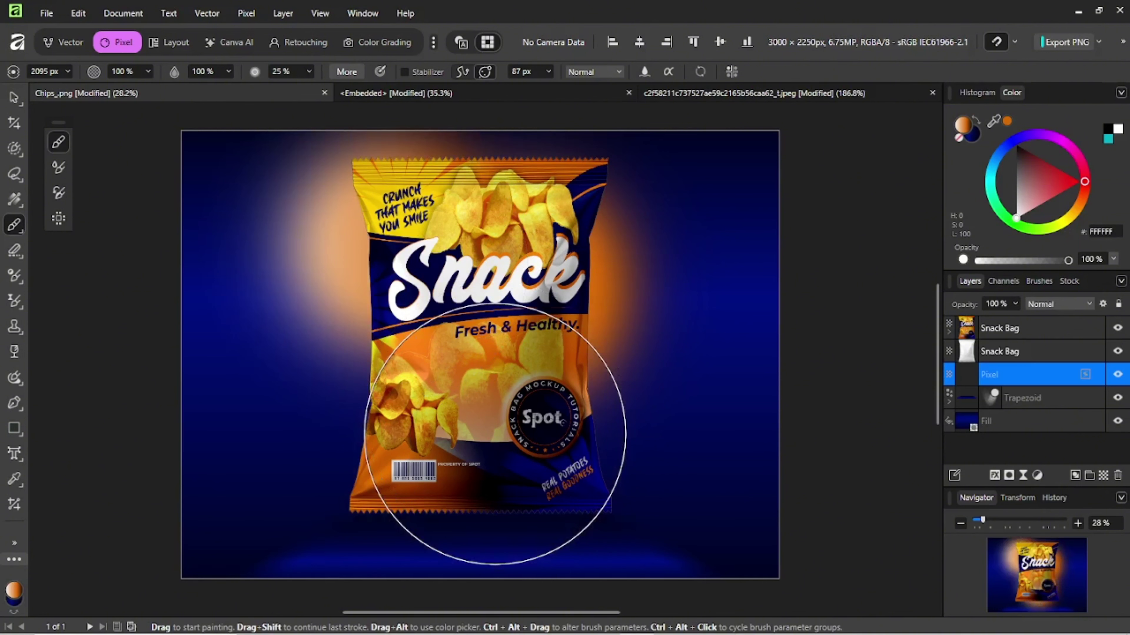
Step: Paint soft orange glows in the lower-right, upper-right and upper-left corners of the backdrop with a 1626 px brush, and deselect the layer
key("bracketleft")
key("bracketleft")
key("bracketleft")
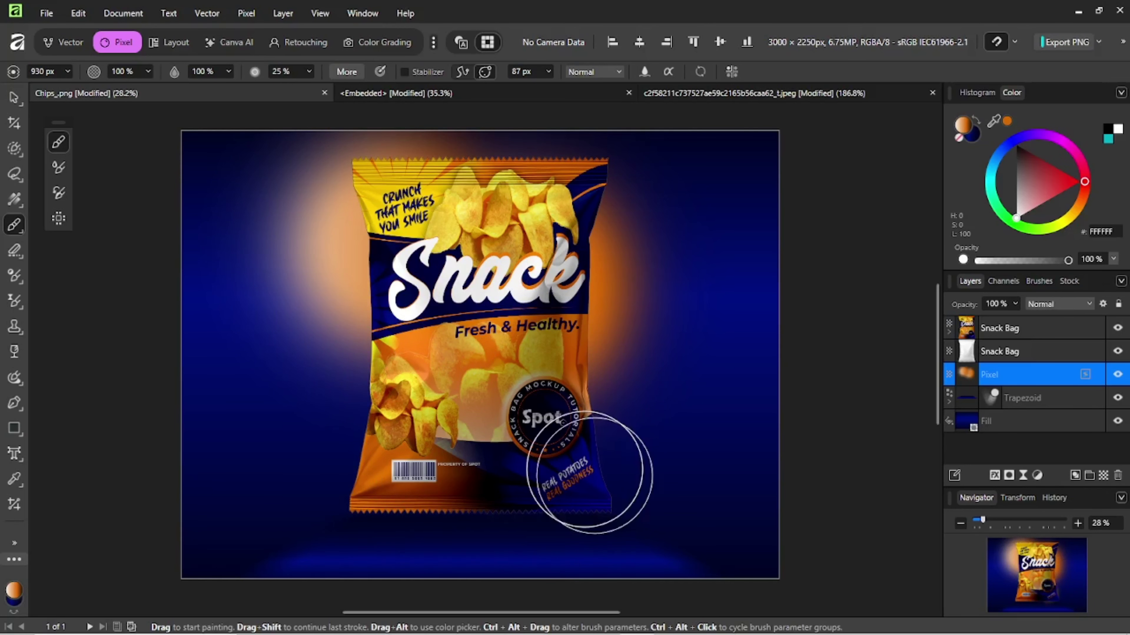
left_click(757, 560)
key("bracketright")
key("bracketright")
left_click(777, 572)
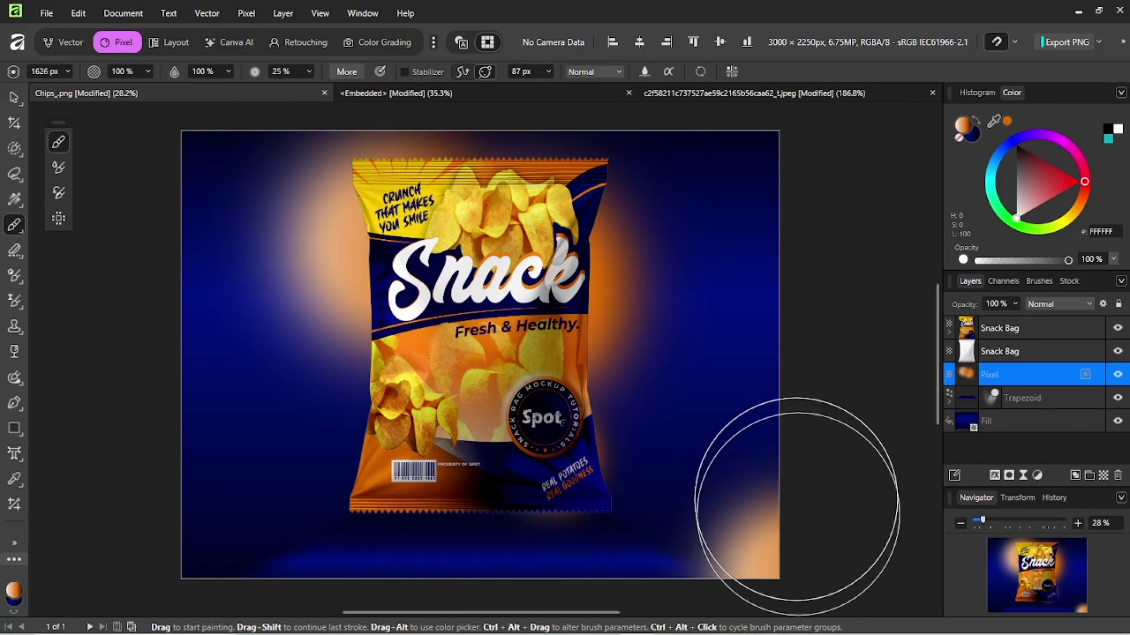
left_click(778, 147)
left_click(172, 173)
key("ctrl+z")
left_click(164, 147)
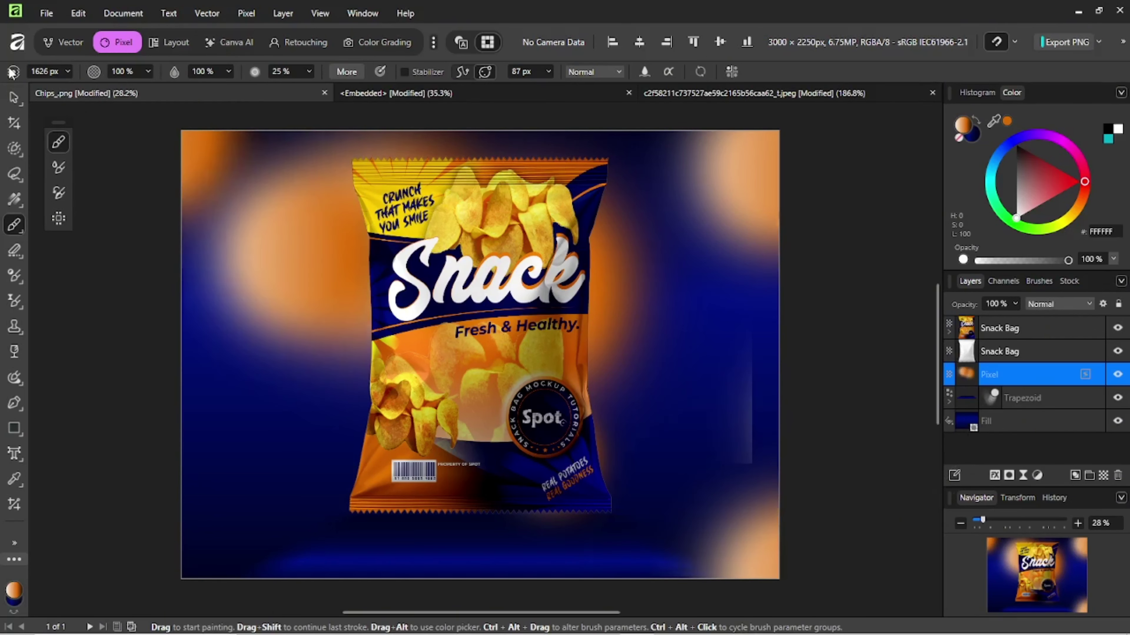
key("v")
left_click(827, 329)
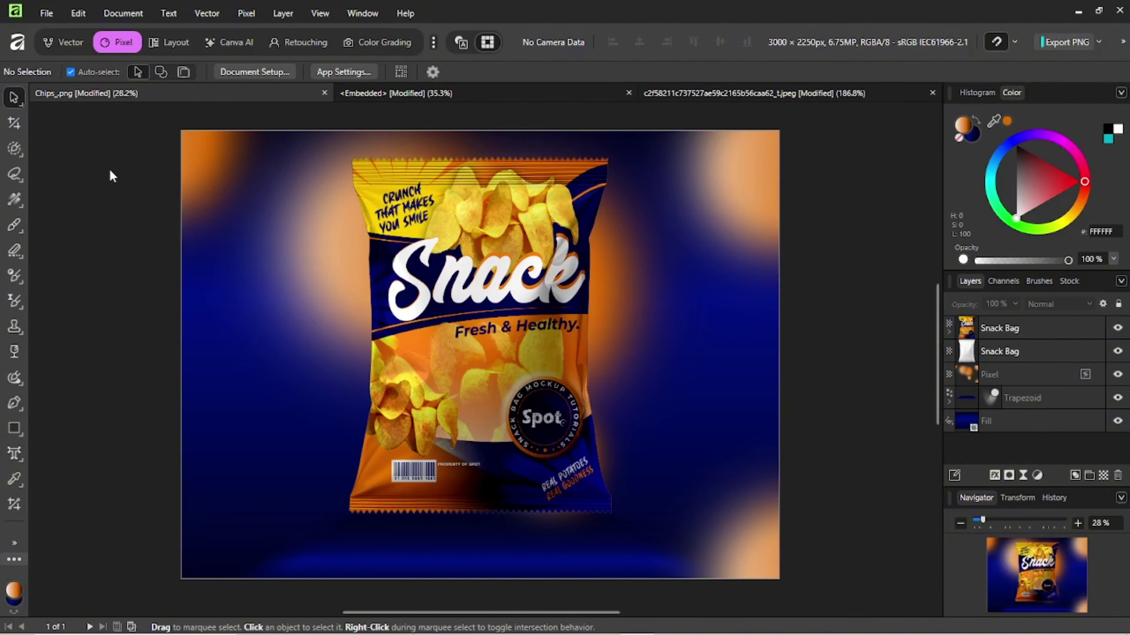
Step: Place chip 1.png in the upper-left area of the canvas, beside the snack bag
key("ctrl+1")
key("ctrl+shift+m")
left_click(264, 190)
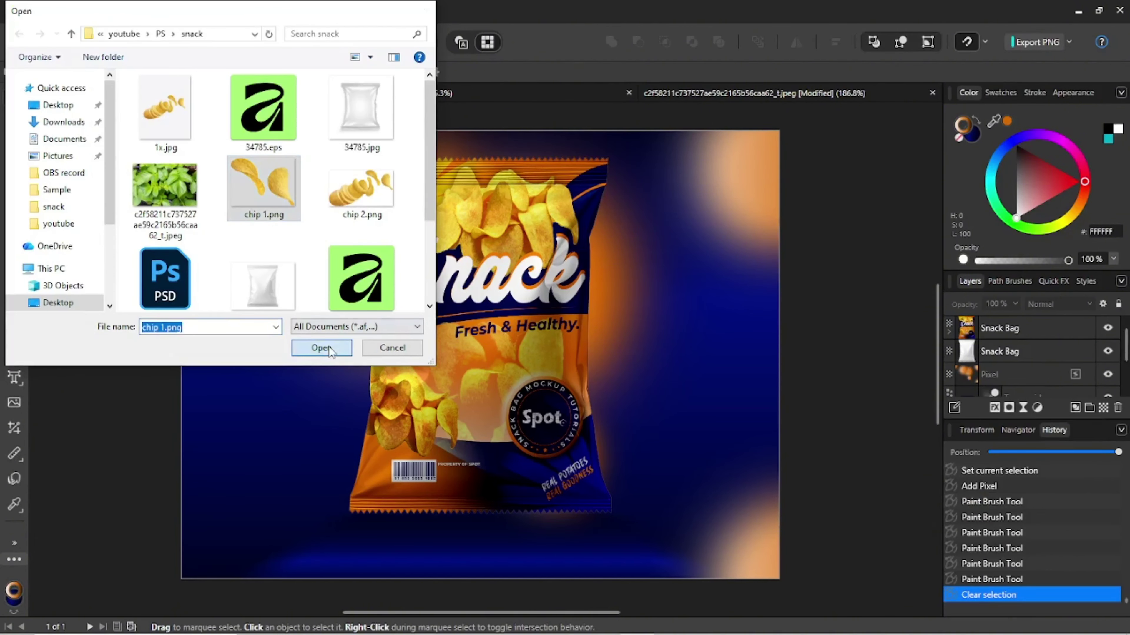
left_click(321, 349)
left_click(319, 293)
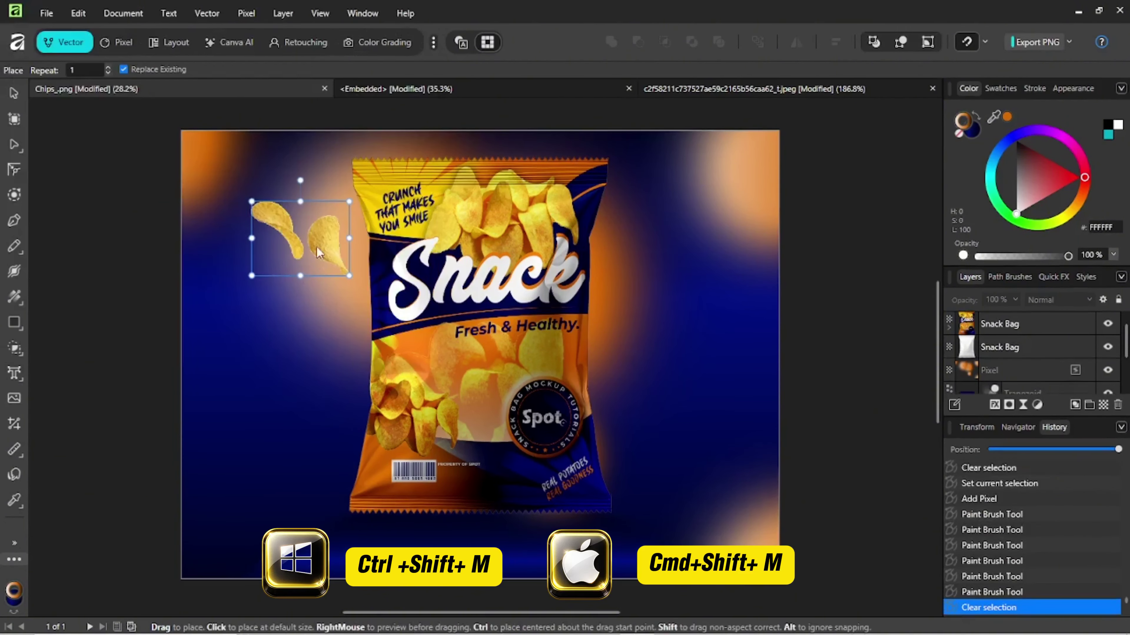
Step: Duplicate the chips into the upper-right corner, rotate the copy, and put another copy to the right of the bag
mouse_move(314, 244)
left_mouse_down()
mouse_move(235, 174)
mouse_move(756, 209)
left_mouse_up()
mouse_move(678, 182)
left_mouse_down()
mouse_move(685, 222)
mouse_move(732, 172)
left_mouse_up()
mouse_move(726, 233)
left_mouse_down()
mouse_move(694, 337)
mouse_move(707, 356)
left_mouse_up()
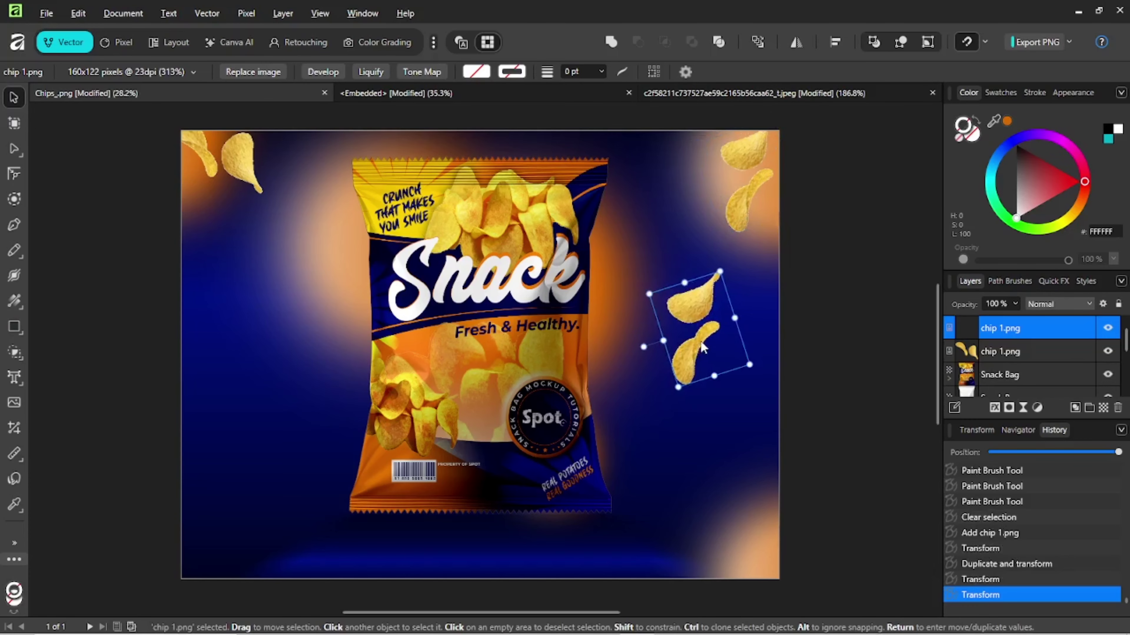
Step: Apply a live Motion Blur with a 28.3 px radius to the chips right of the bag
left_click(1023, 407)
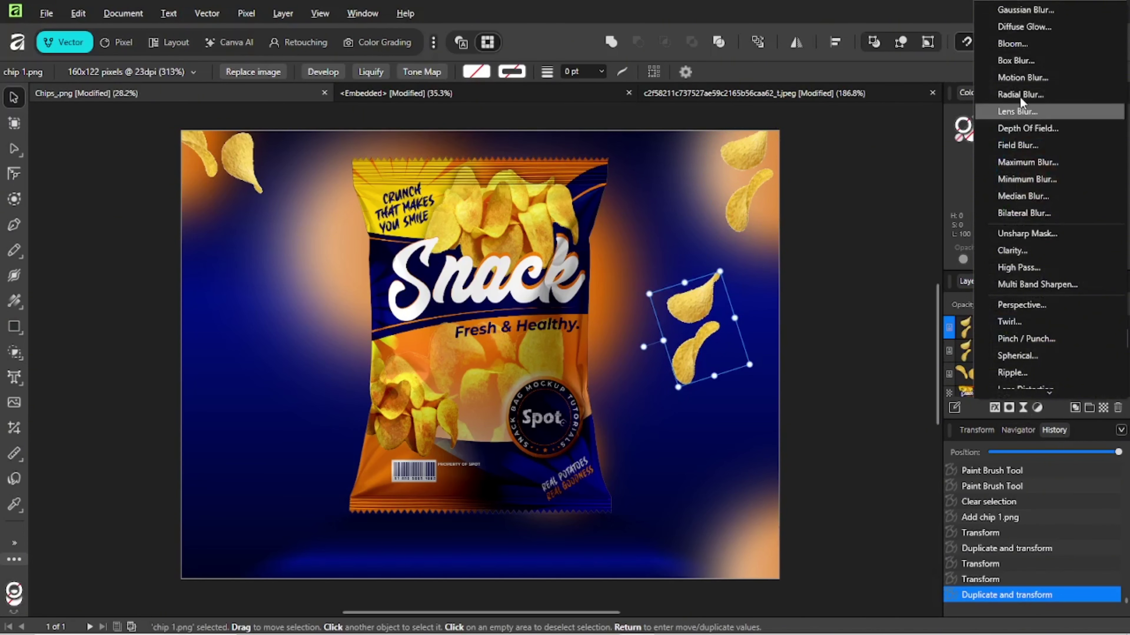
left_click(1023, 78)
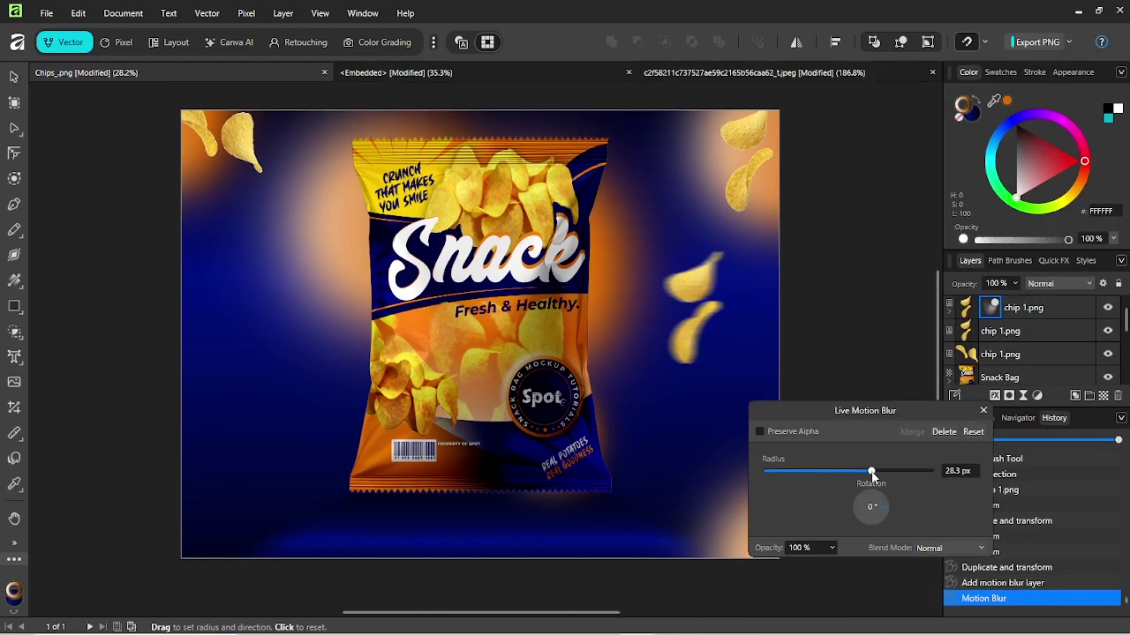
key("v")
Step: Shift the upper-right chips closer to the canvas corner and deselect them
left_click(749, 188)
left_click_drag(759, 182, 760, 184)
left_click(687, 476)
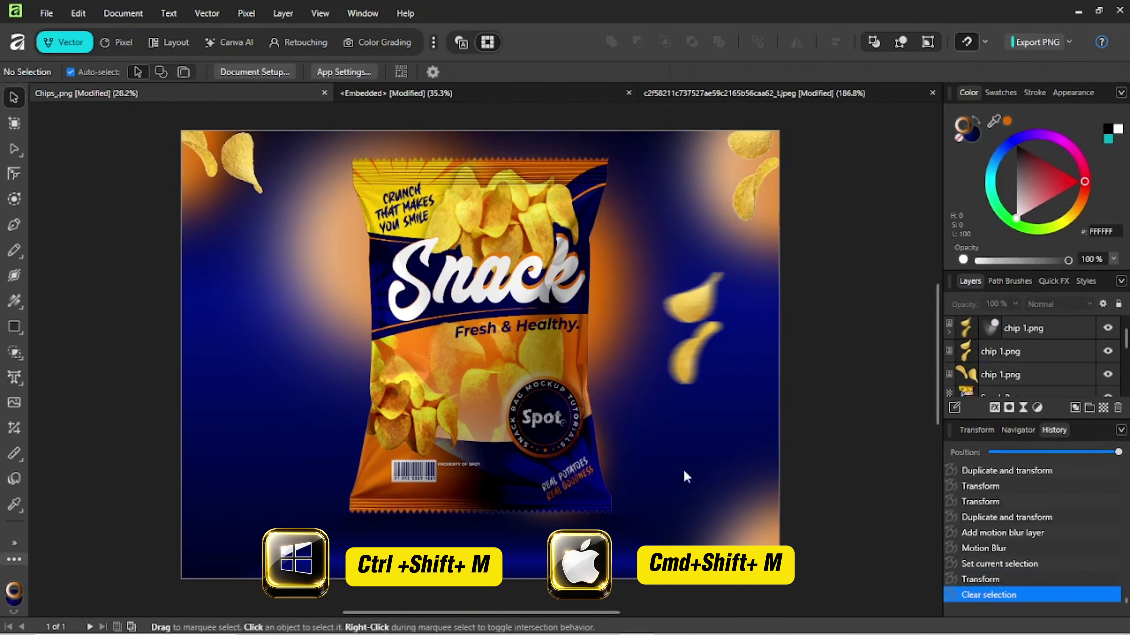
Step: Place chip 2.png in the lower-left corner, rotate it so the chips rise upward, and enlarge it
left_click(18, 402)
left_click(285, 194)
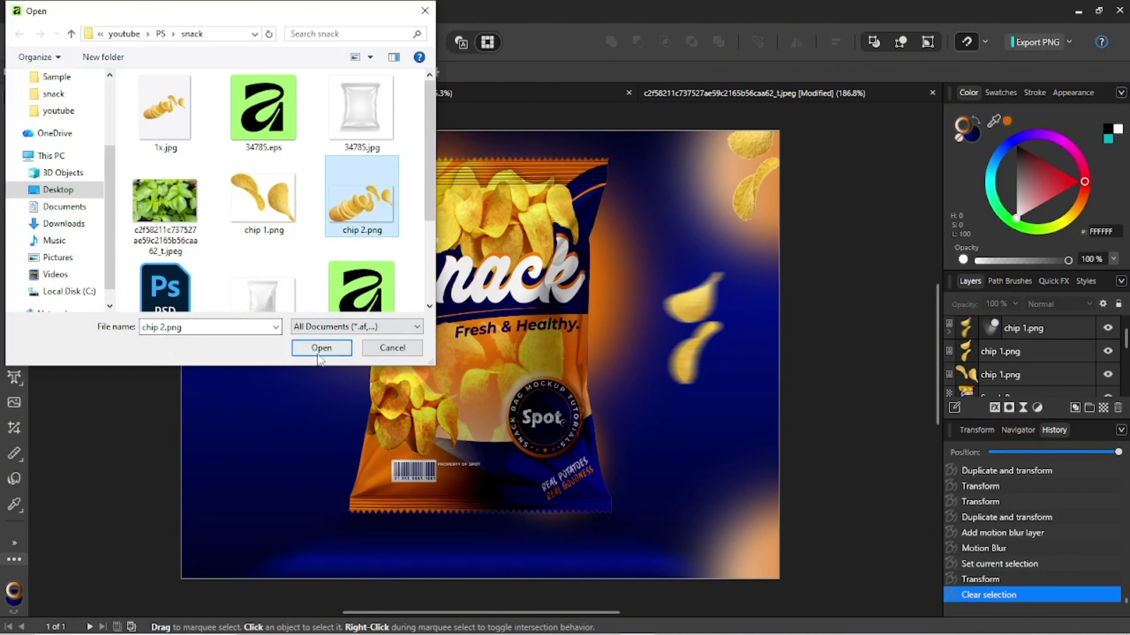
left_click(320, 348)
left_click_drag(180, 499, 314, 590)
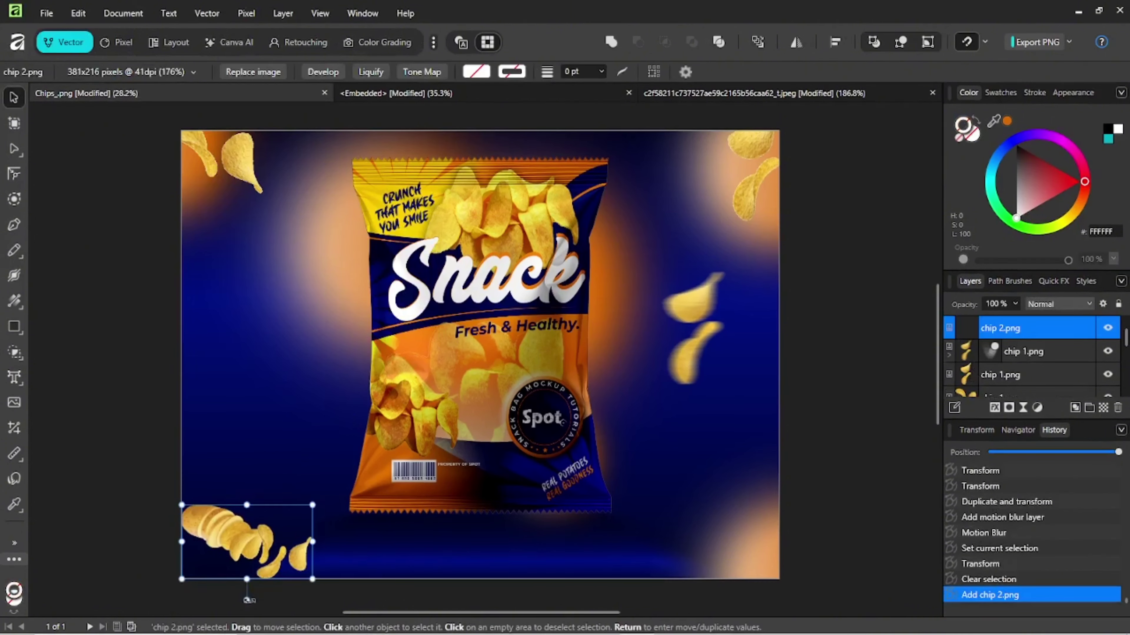
left_click_drag(328, 545, 242, 541)
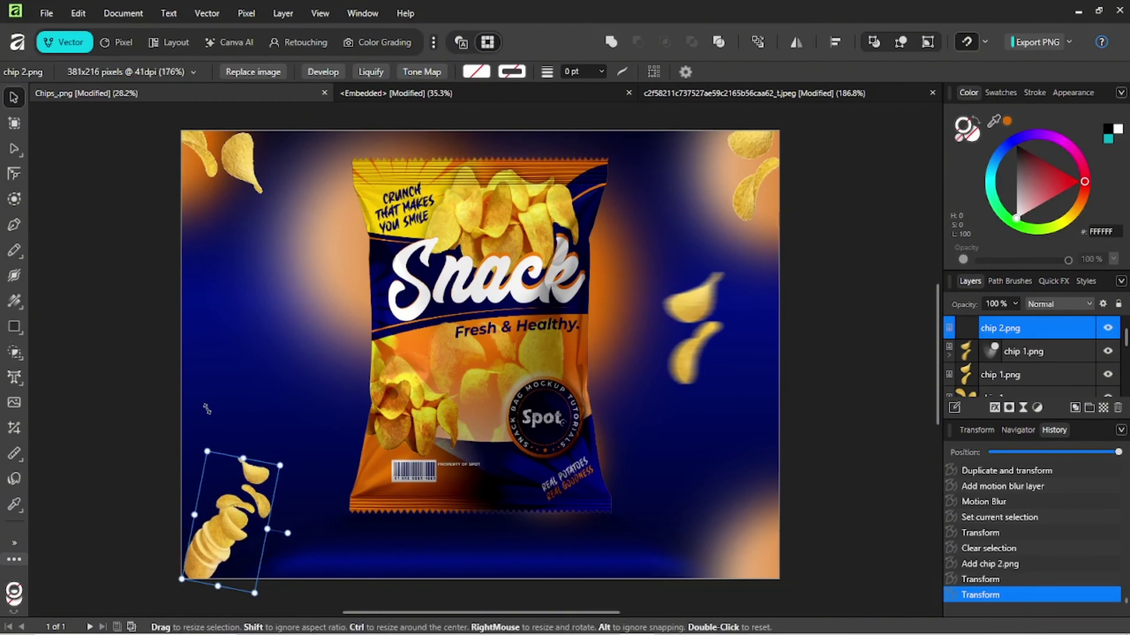
left_click_drag(214, 450, 204, 405)
Step: Copy the lower-left chips into the lower-right corner, rotated inward, and copy the blurred chips to the left of the bag
left_click_drag(236, 521, 716, 505)
left_click_drag(713, 416, 756, 472)
key("ctrl+d")
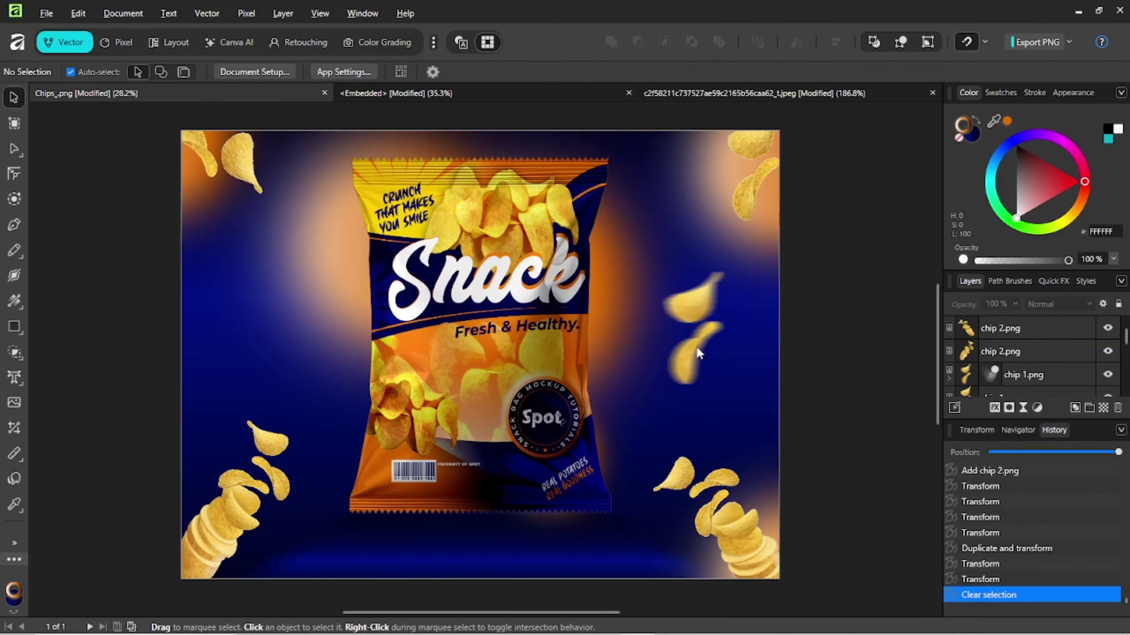
left_click(691, 361)
left_click_drag(691, 361, 240, 378)
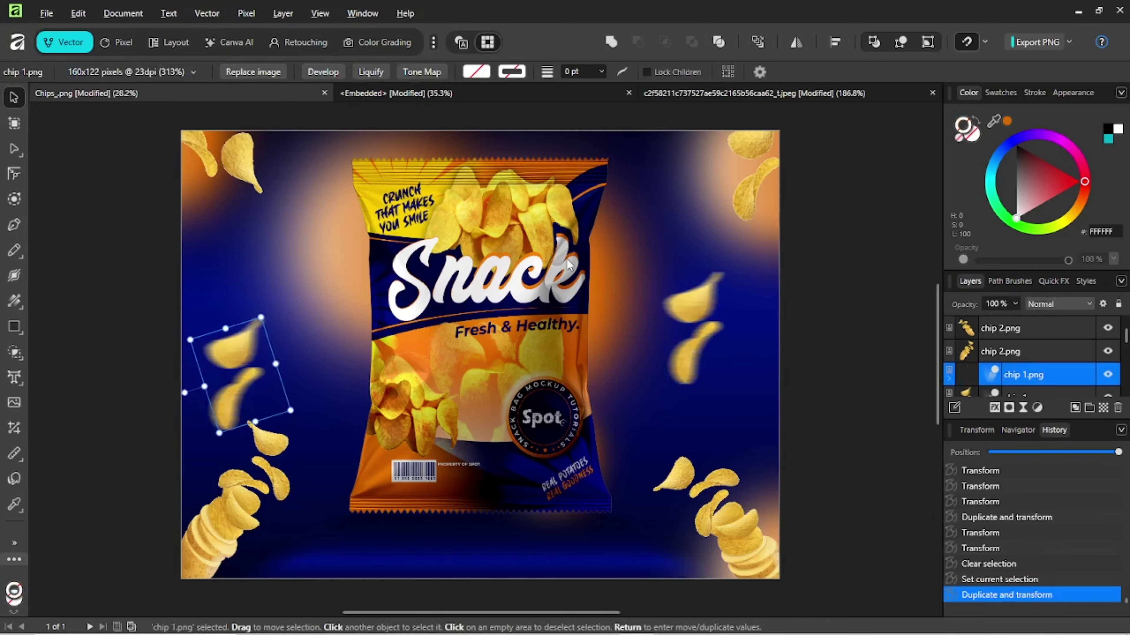
Step: Place leaf.png on the backdrop just left of the snack bag
left_click(9, 406)
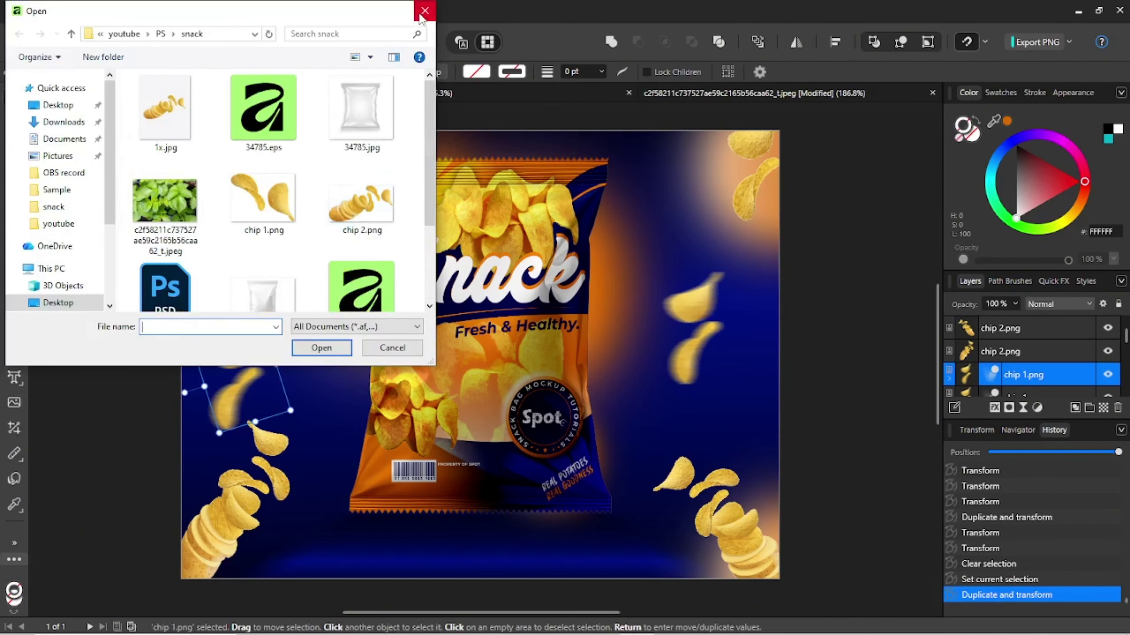
double_click(338, 285)
left_click_drag(361, 233, 269, 313)
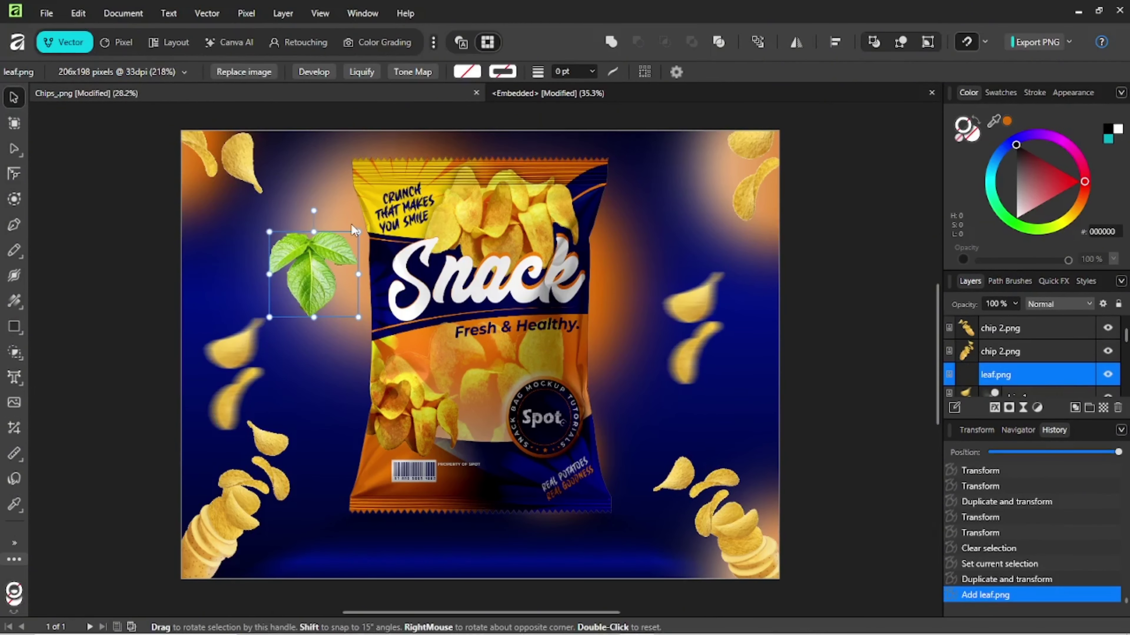
left_click(315, 313)
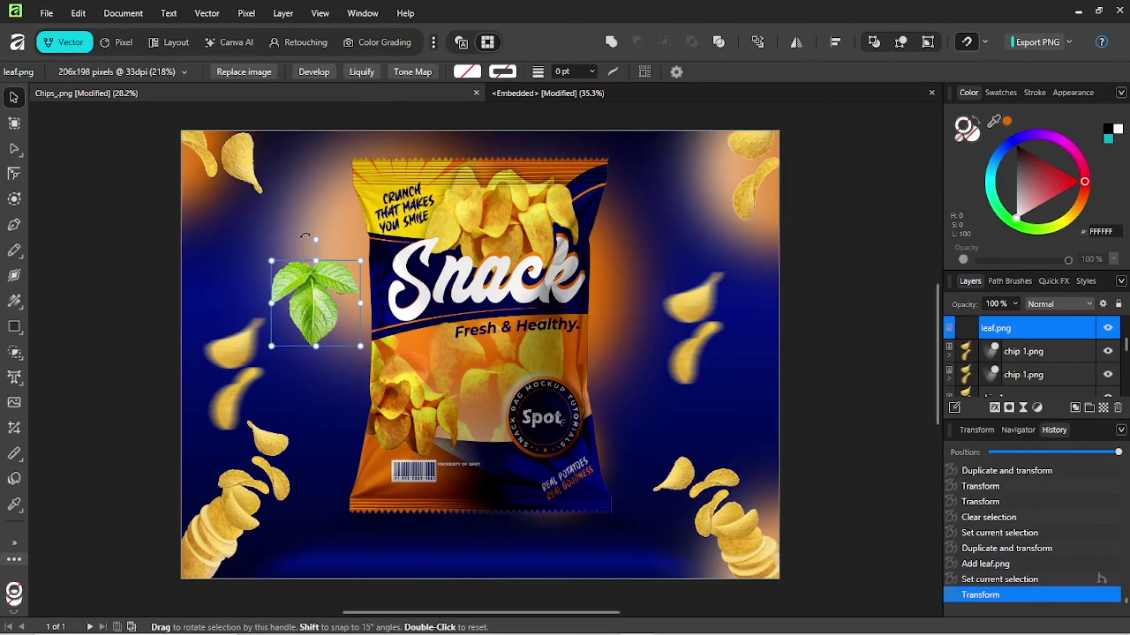
Step: Rotate the leaf, move it into the lower-left corner, and raise its layer above both chip 2.png layers
left_click_drag(358, 317, 231, 547)
left_click_drag(1029, 329, 1019, 344)
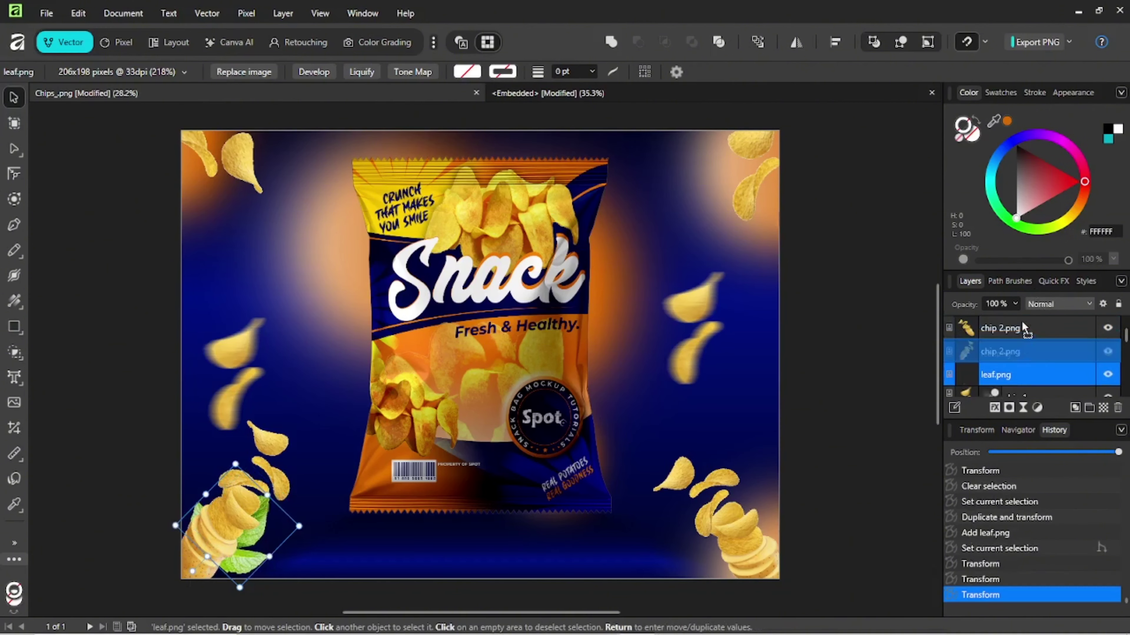
left_click_drag(240, 558, 217, 580)
left_click(235, 549)
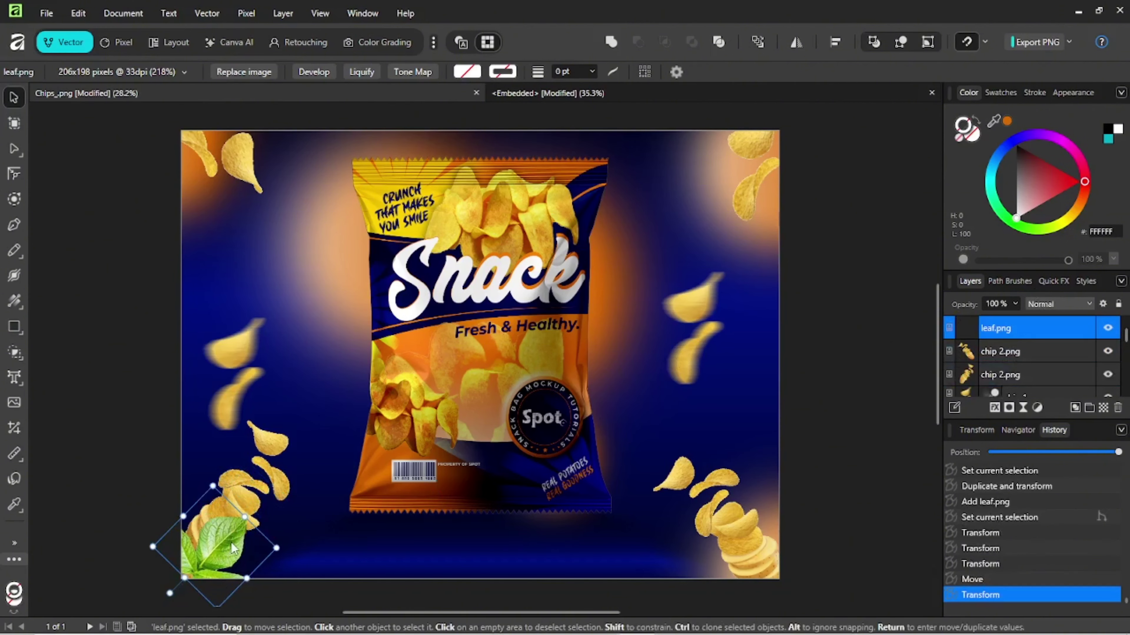
Step: Duplicate the lower-left leaf, rotate and proportionally shrink the copy, and position it over the upper-left chips
left_click_drag(232, 332, 284, 244)
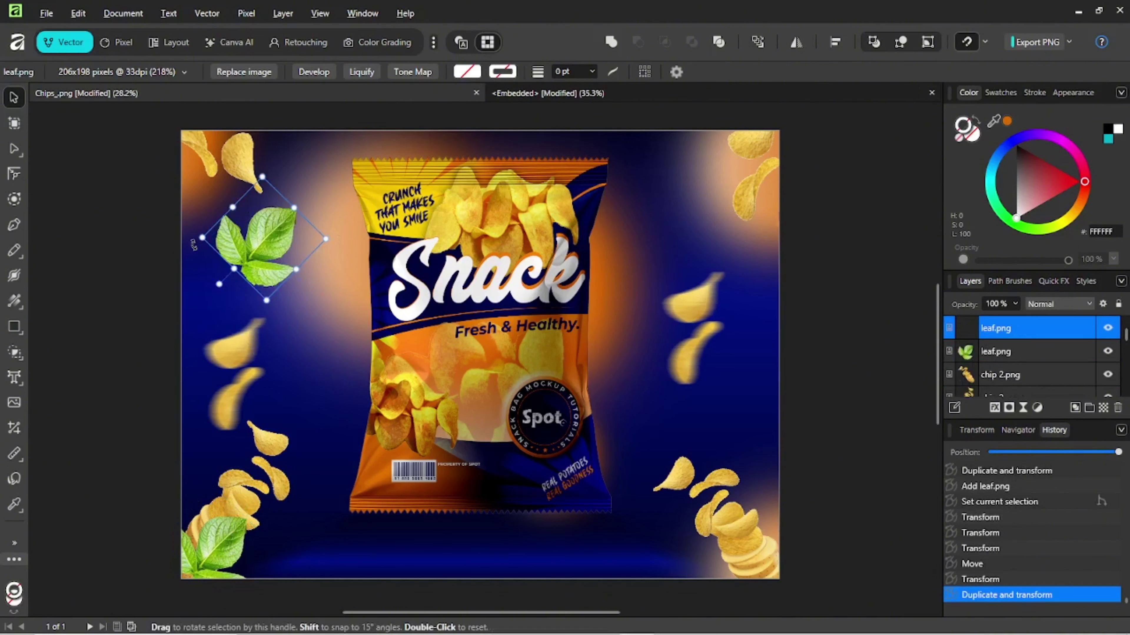
mouse_move(267, 289)
left_mouse_down()
mouse_move(271, 299)
mouse_move(263, 285)
left_mouse_up()
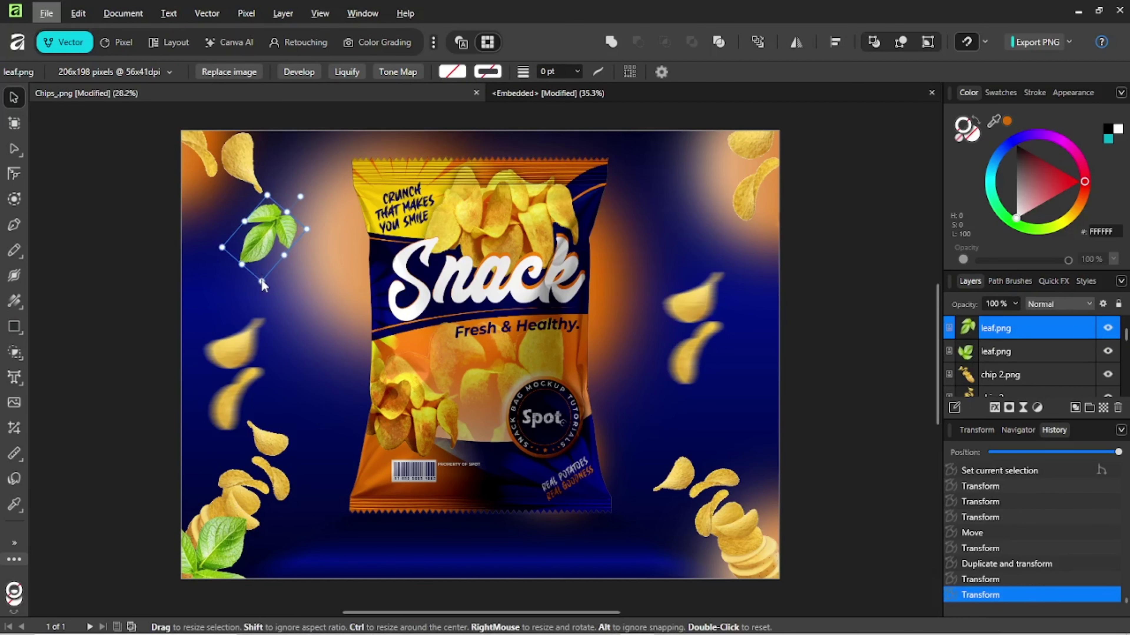
left_click(306, 283)
key("ctrl+z")
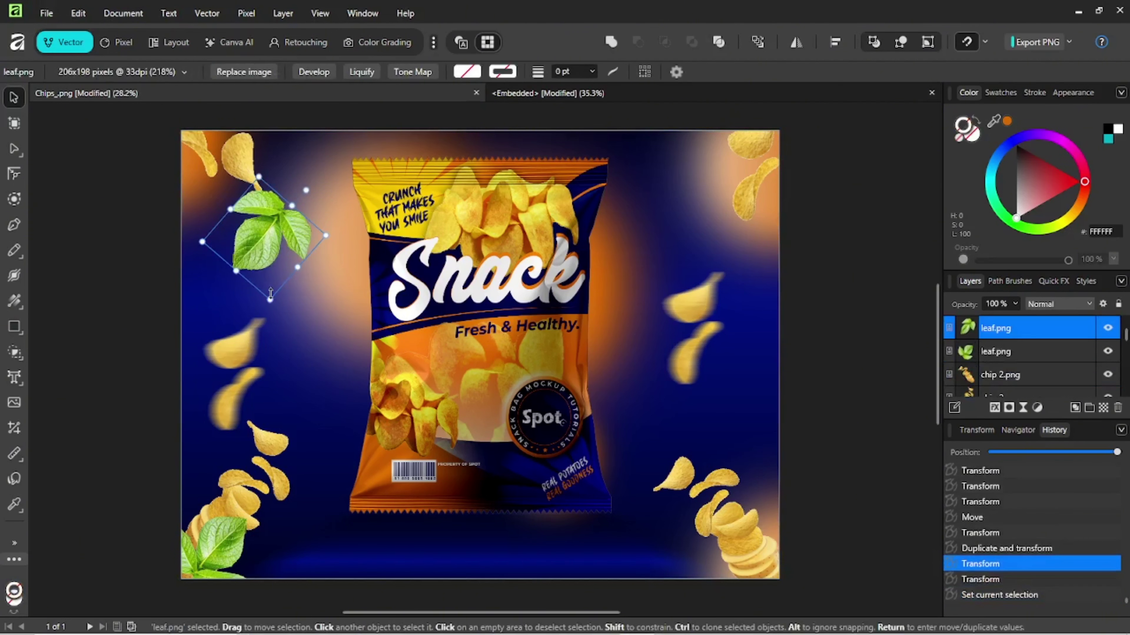
mouse_move(276, 274)
left_mouse_down()
mouse_move(271, 254)
mouse_move(290, 278)
left_mouse_up()
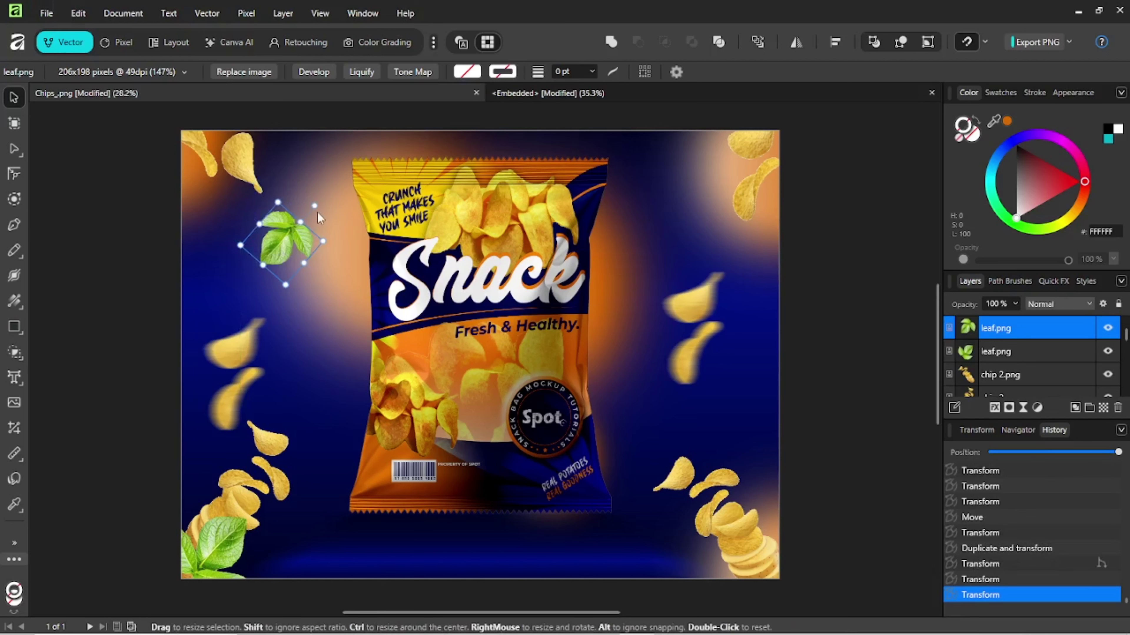
left_click_drag(272, 195, 260, 200)
left_click_drag(271, 242, 274, 332)
key("ctrl+d")
Step: Copy the upper-left leaf to the left of the bag, shrink it, and apply a live Motion Blur to it
left_click(270, 163)
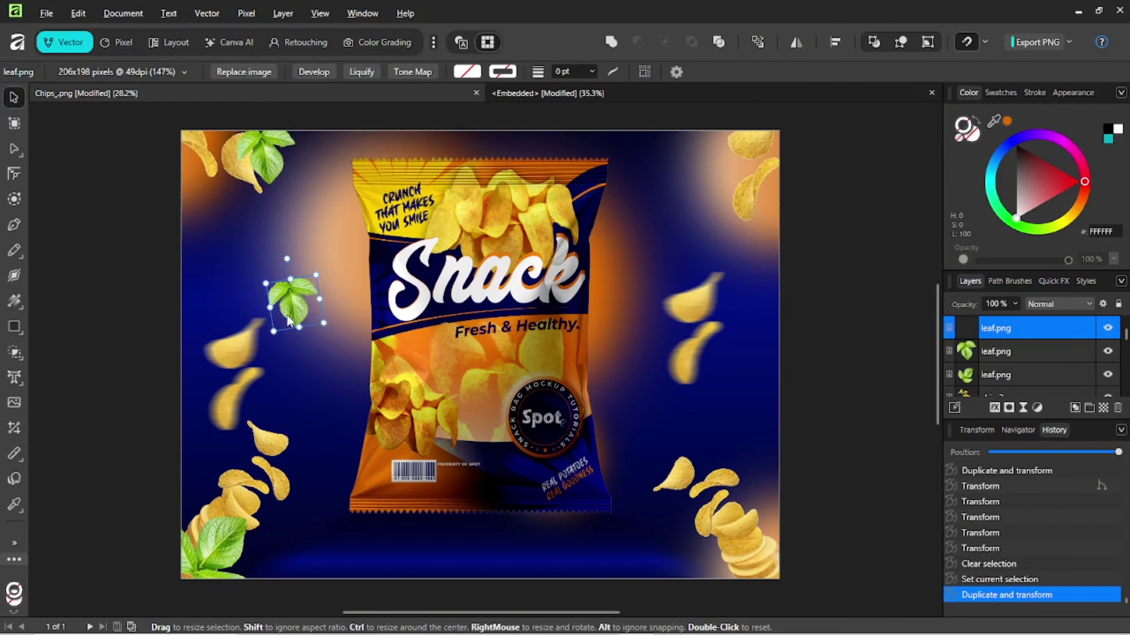
left_click(1024, 408)
left_click(1057, 77)
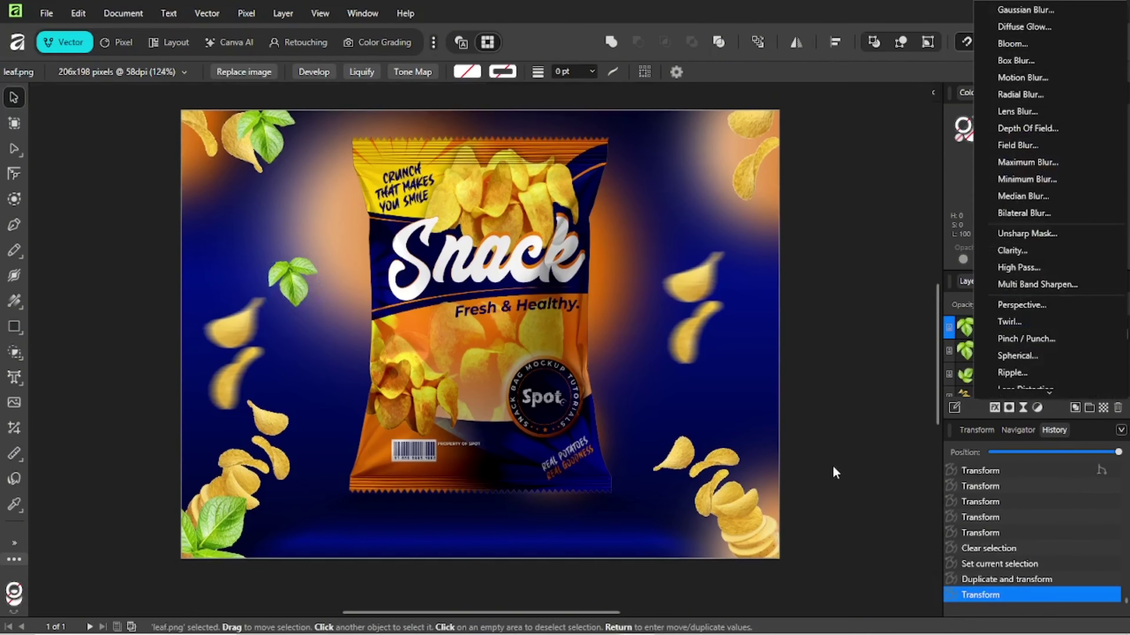
left_click_drag(858, 468, 851, 471)
left_click(984, 410)
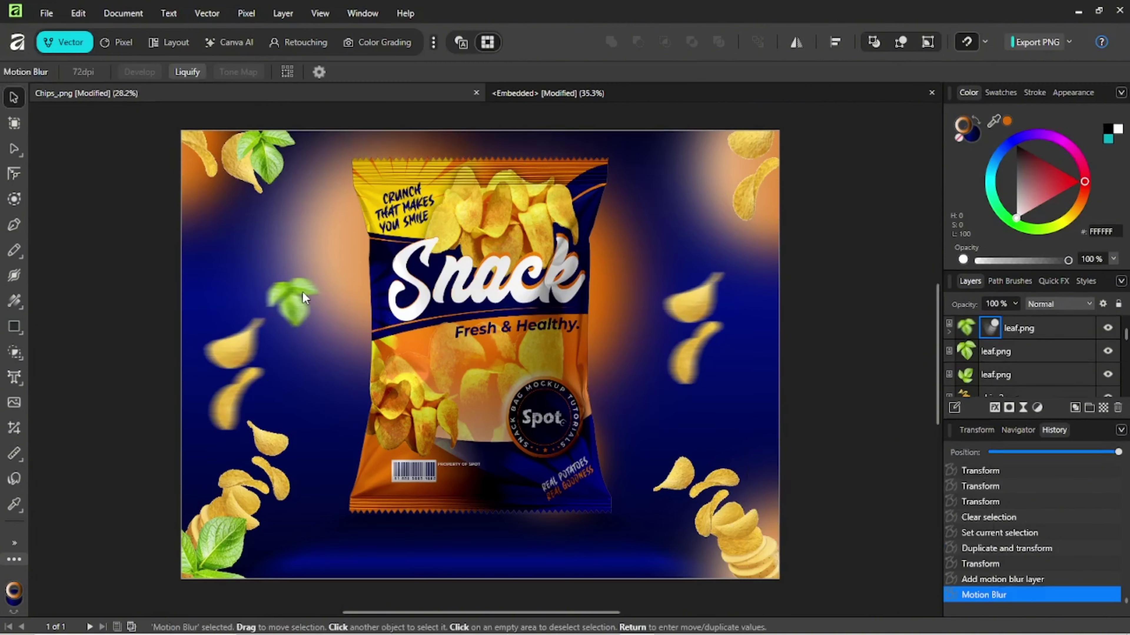
Step: Duplicate the blurred leaf from the left of the bag to the canvas's right edge and rotate the copy
left_click_drag(291, 305, 739, 335)
left_click(788, 333)
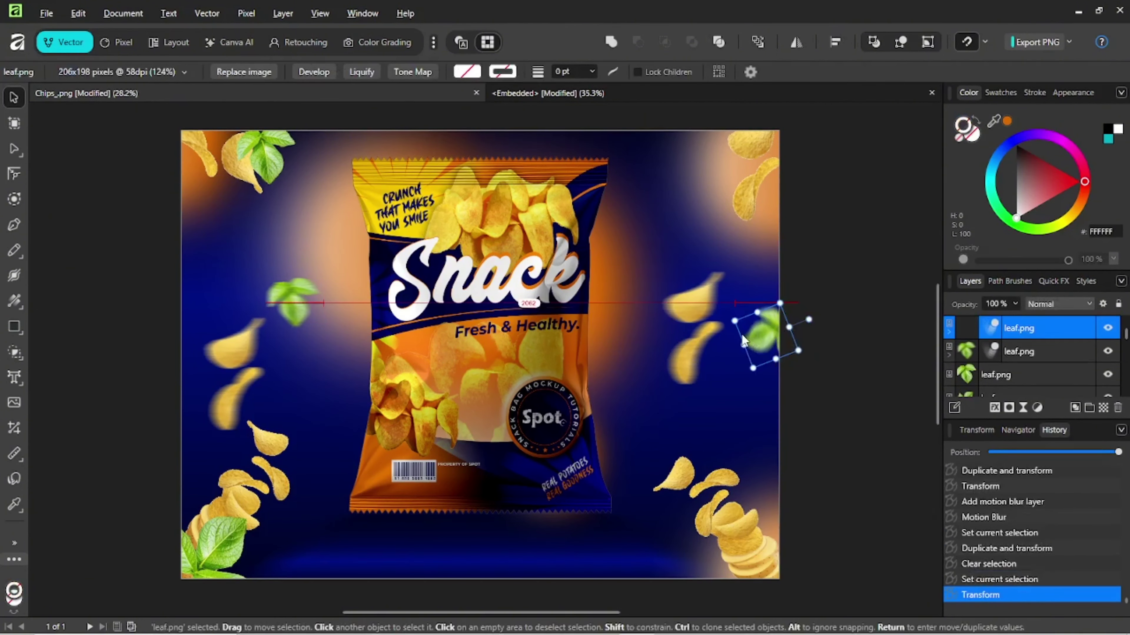
left_click(871, 347)
Step: Select the Pixel glow layer and choose the Ink Spatter Tilting paint brush from the Sprays and Spatters category
scroll(1067, 356, "down", 2)
scroll(1003, 368, "down", 4)
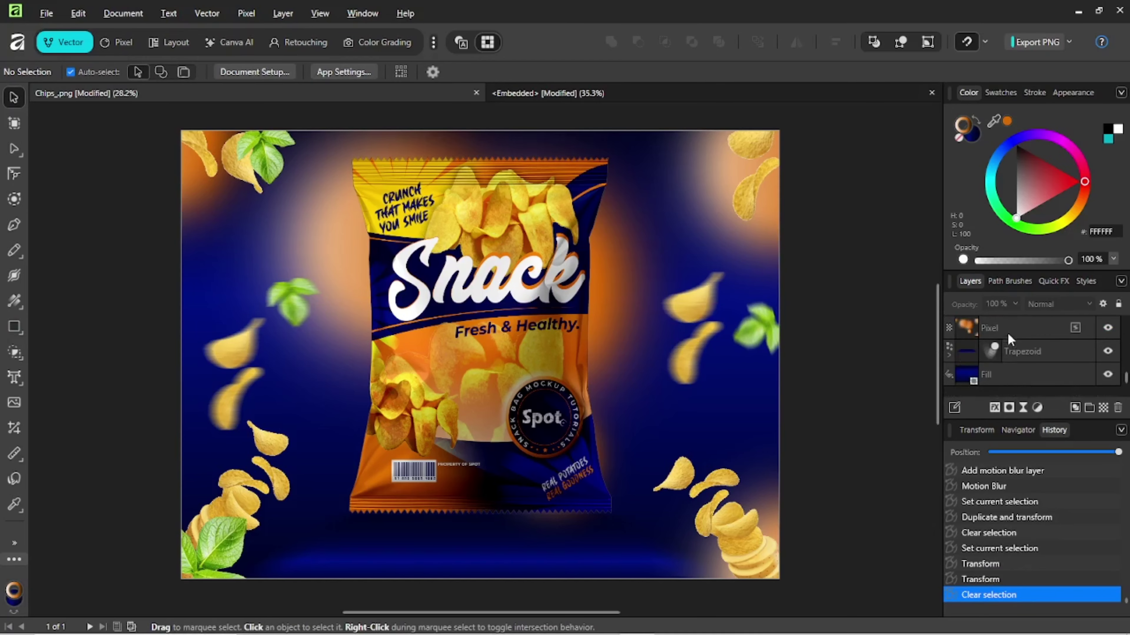
left_click(1007, 330)
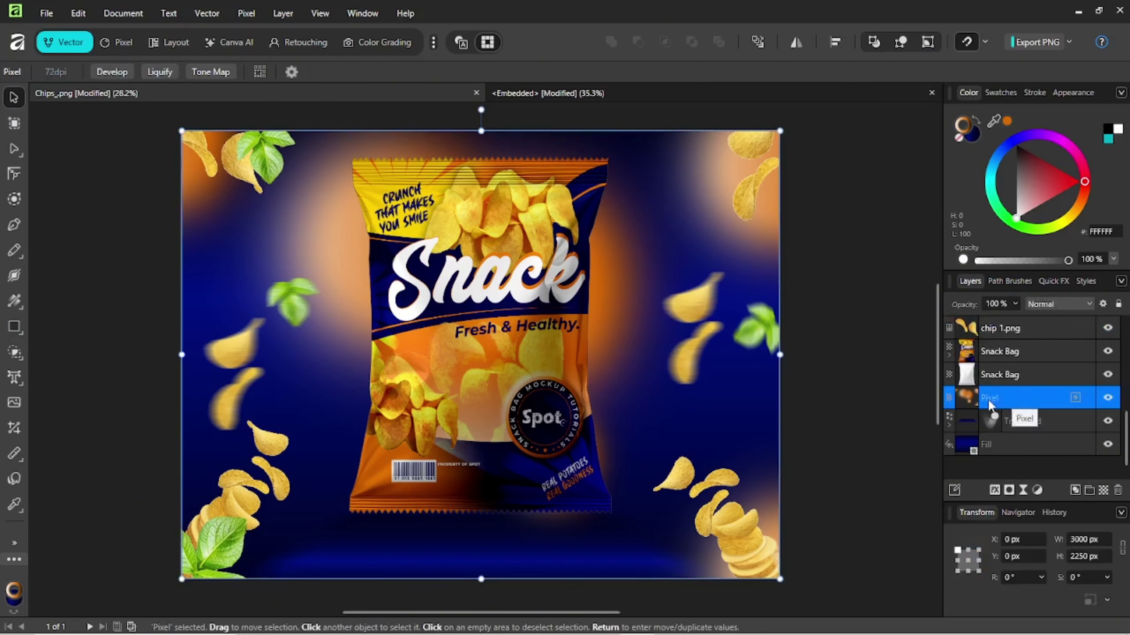
left_click(121, 43)
left_click(14, 226)
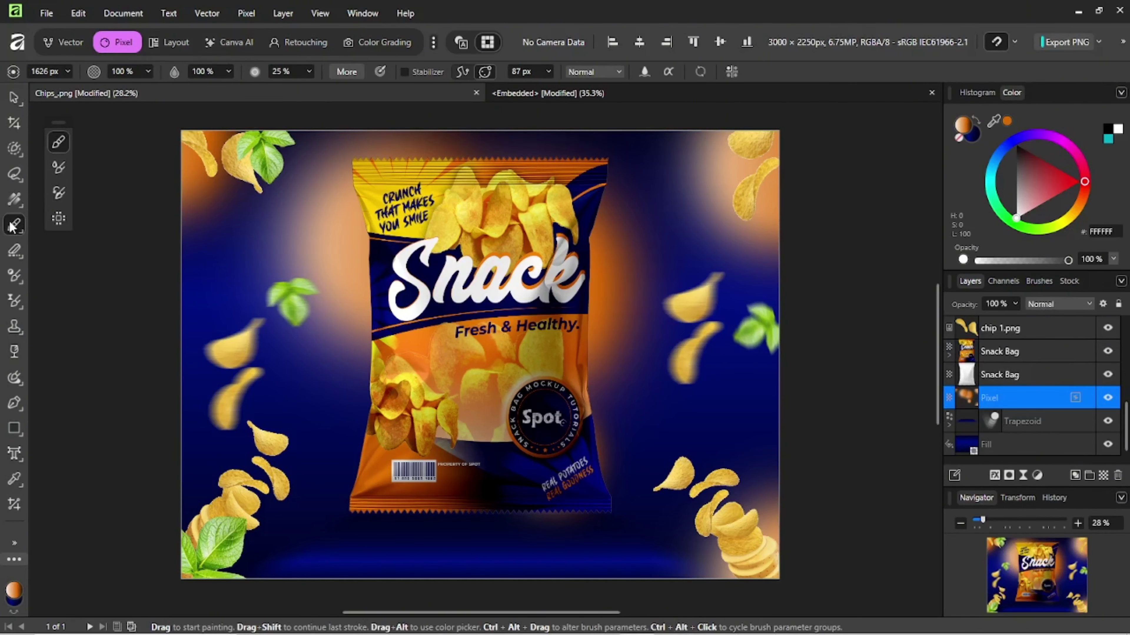
left_click(1039, 280)
left_click(988, 320)
scroll(996, 510, "down", 2)
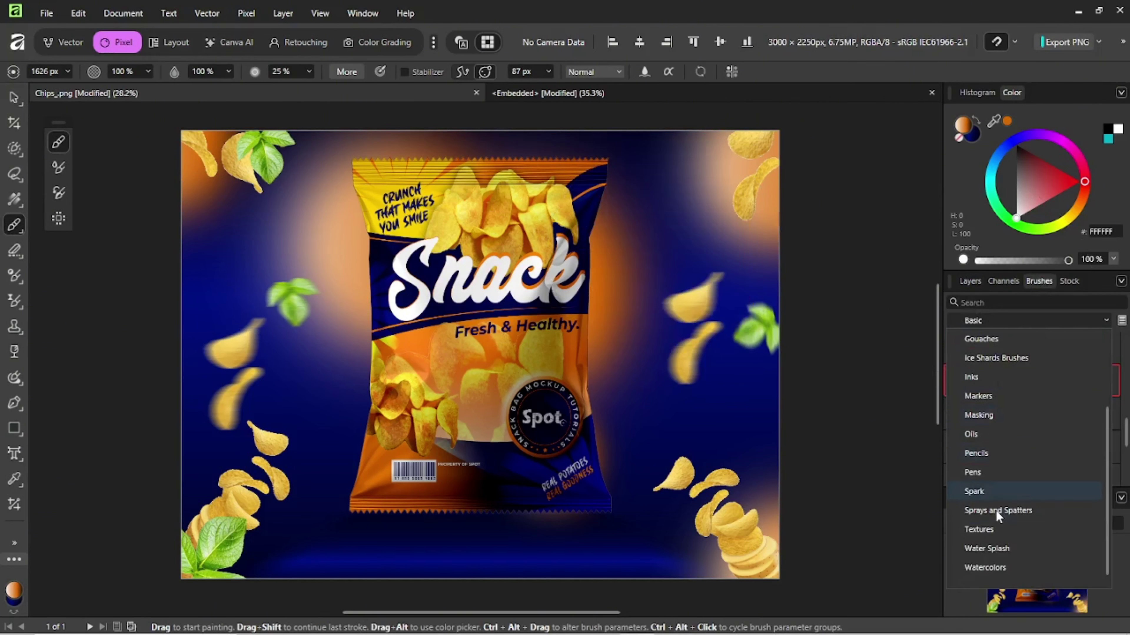
left_click(996, 509)
double_click(1003, 356)
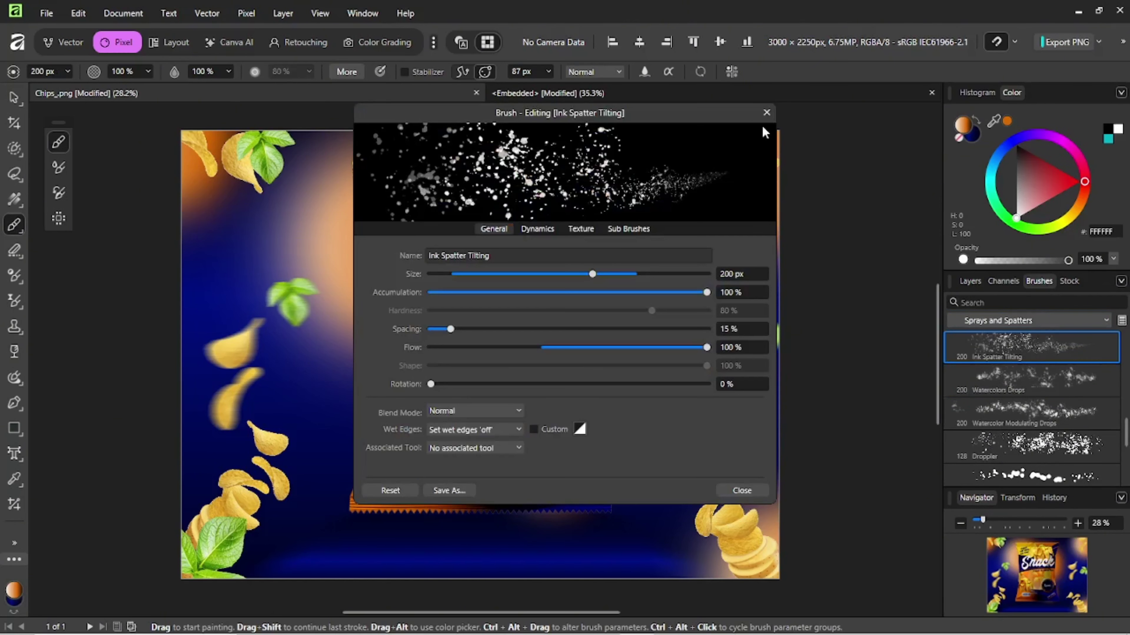
key("Escape")
left_click(970, 280)
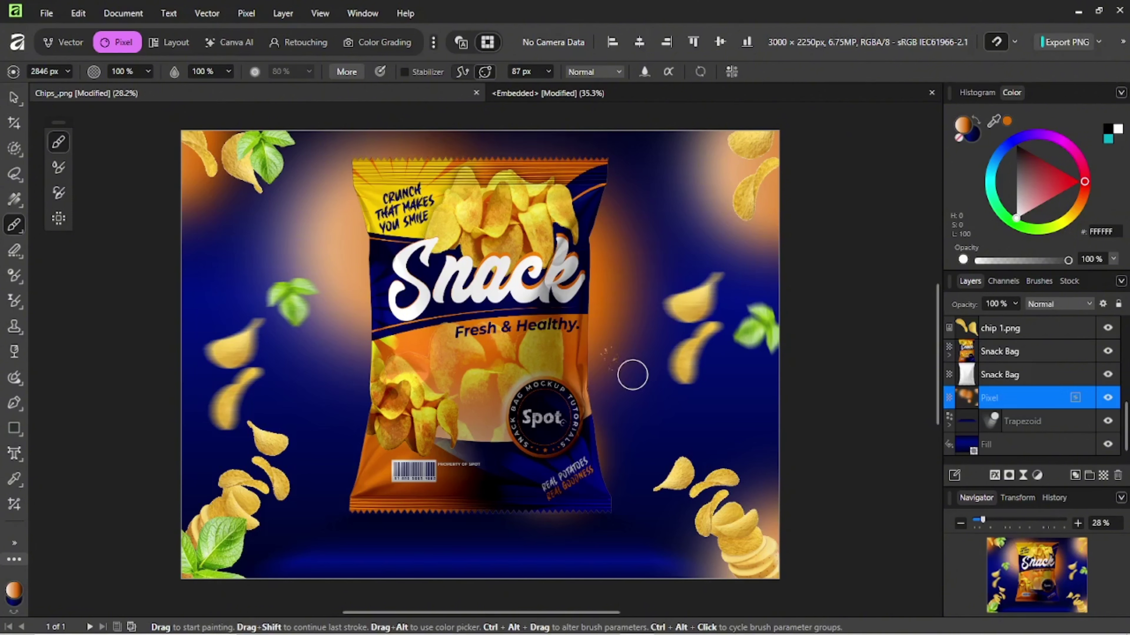
Step: Paint spatter specks down both sides of the snack bag on the Pixel layer, enlarging the brush to 4096 px, and clear the selection
mouse_move(675, 275)
left_mouse_down()
mouse_move(739, 178)
mouse_move(659, 252)
mouse_move(617, 446)
mouse_move(592, 481)
left_mouse_up()
mouse_move(345, 449)
left_mouse_down()
mouse_move(344, 412)
mouse_move(283, 339)
mouse_move(282, 214)
mouse_move(240, 208)
mouse_move(312, 283)
mouse_move(342, 291)
mouse_move(358, 368)
mouse_move(294, 497)
mouse_move(443, 549)
mouse_move(604, 570)
mouse_move(692, 546)
mouse_move(708, 513)
left_mouse_up()
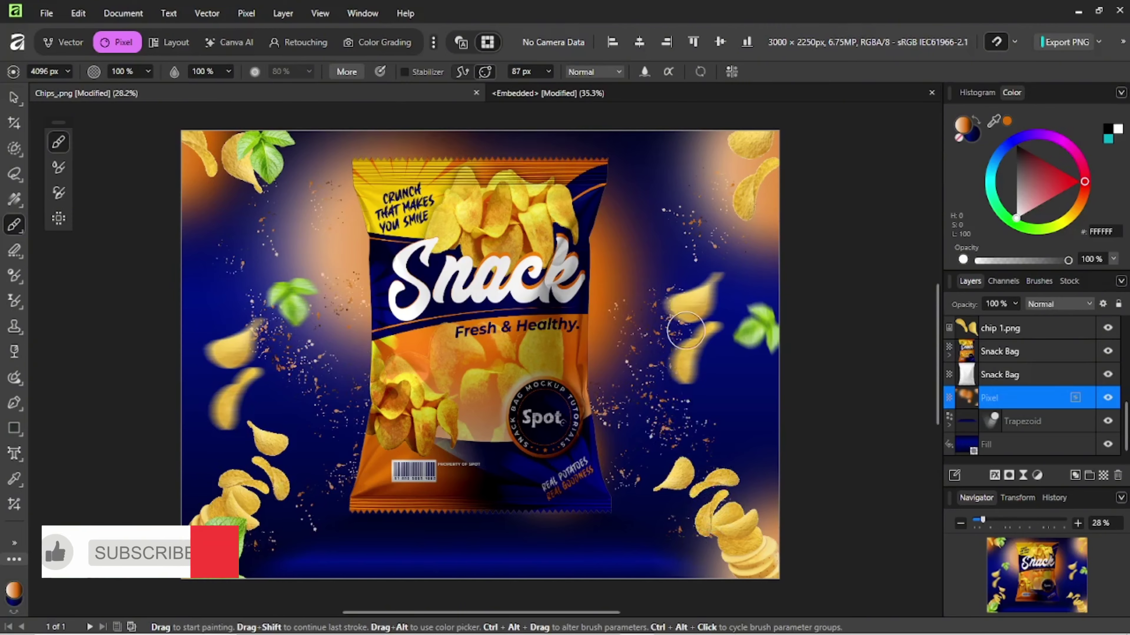
left_click(17, 102)
left_click(835, 300)
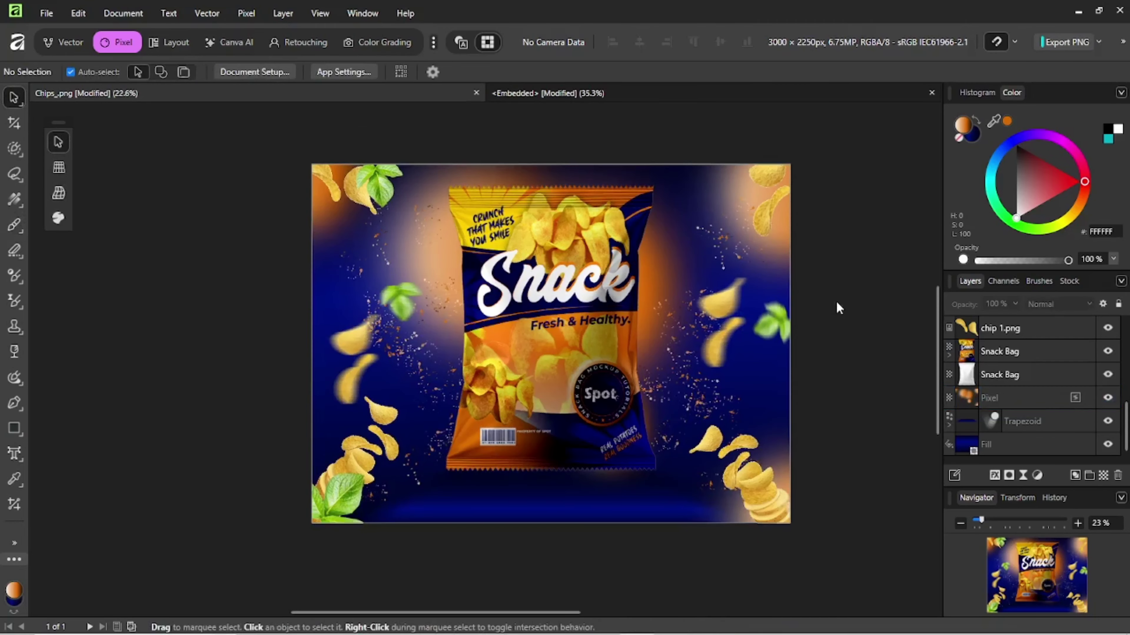